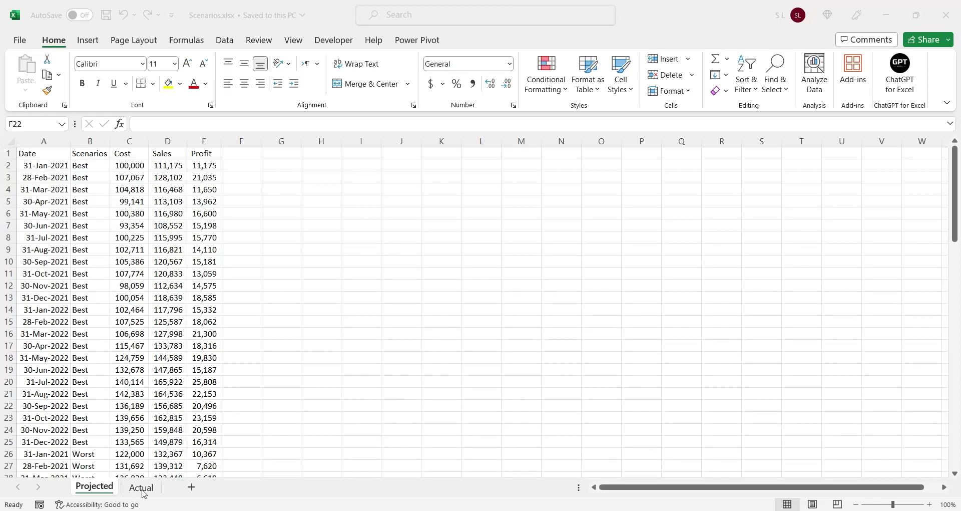
- Review the Projected sheet's Best, Worst and Normal figures across columns A:E
click(144, 493)
click(142, 488)
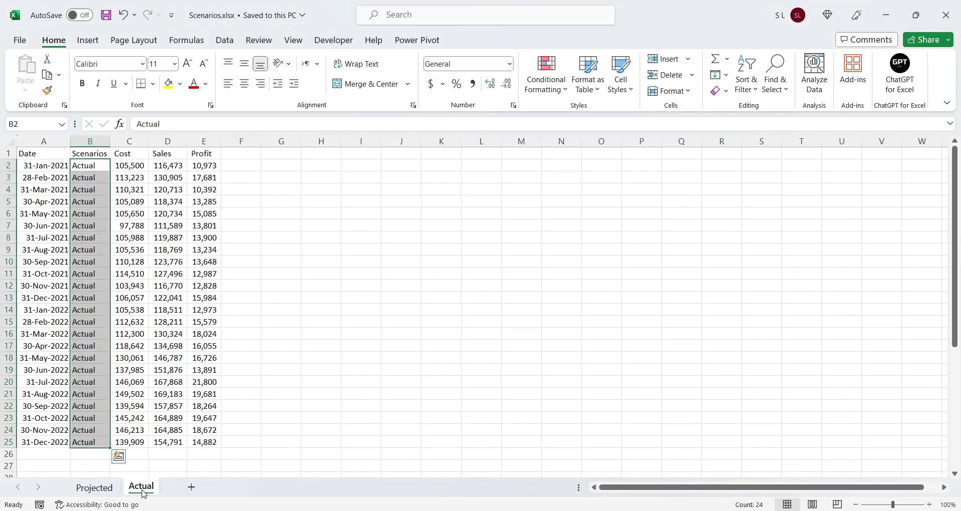
click(94, 487)
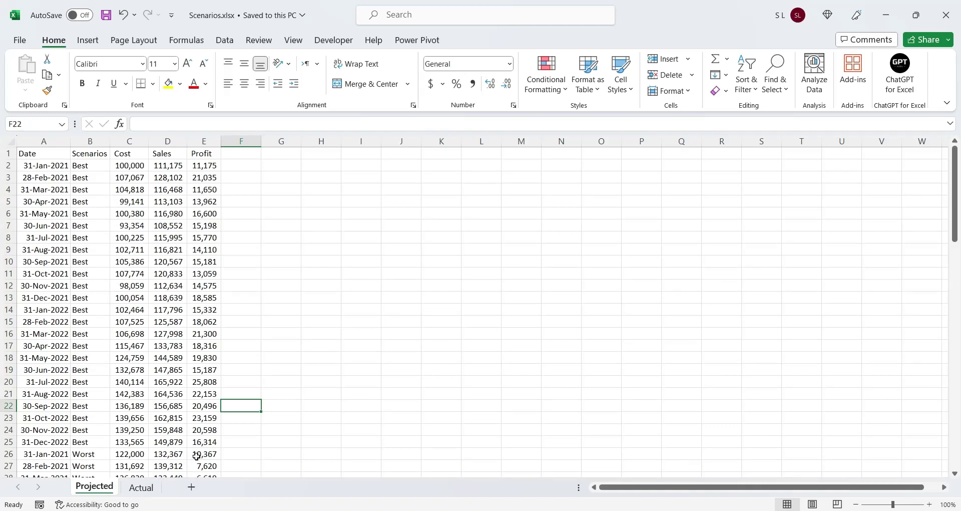
drag(203, 141, 64, 140)
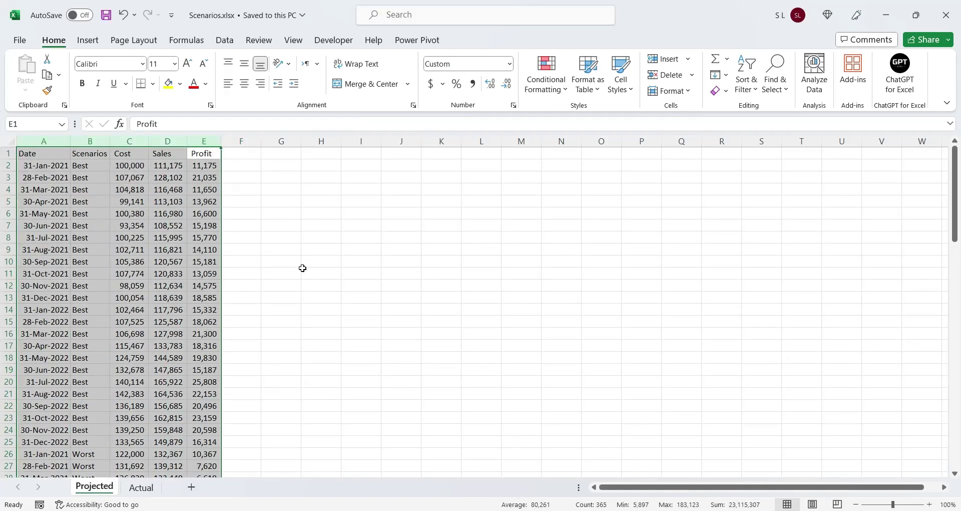
scroll(138, 299, down, 8)
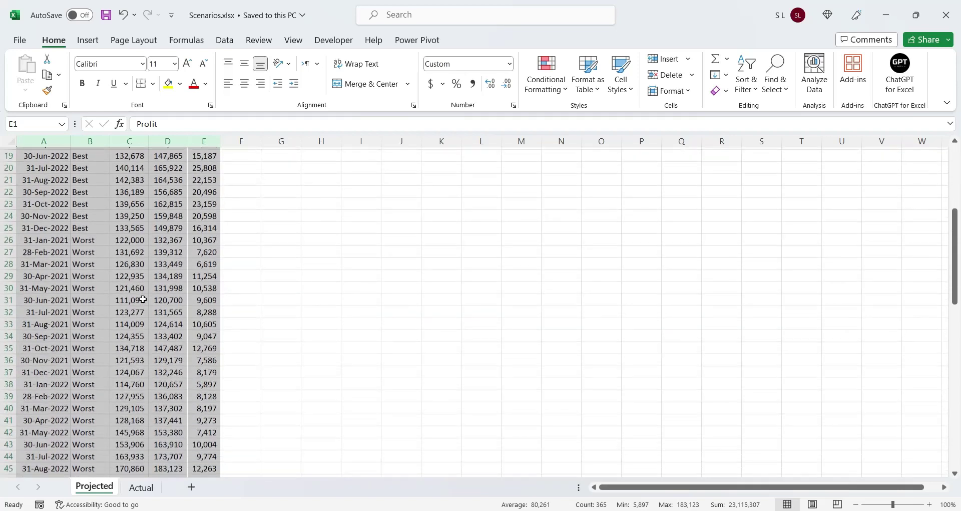
scroll(160, 361, down, 3)
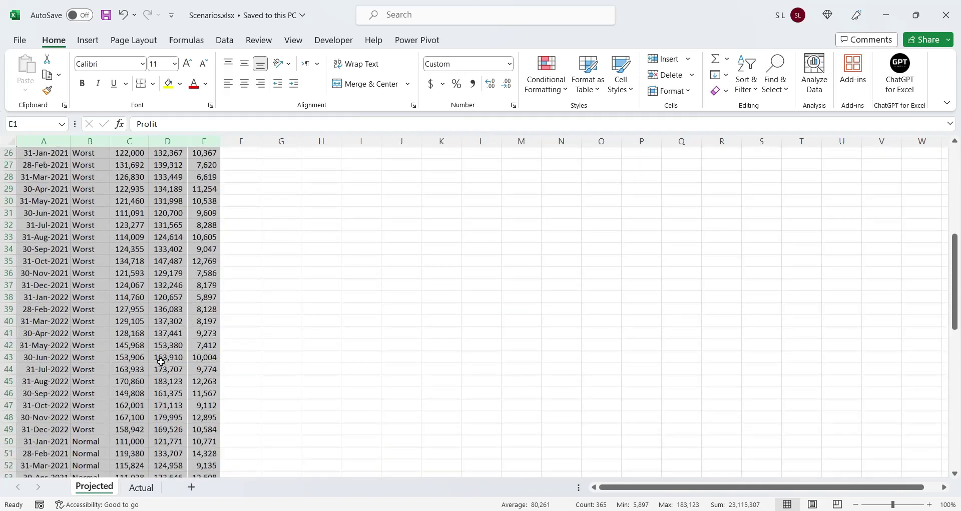
scroll(160, 361, down, 6)
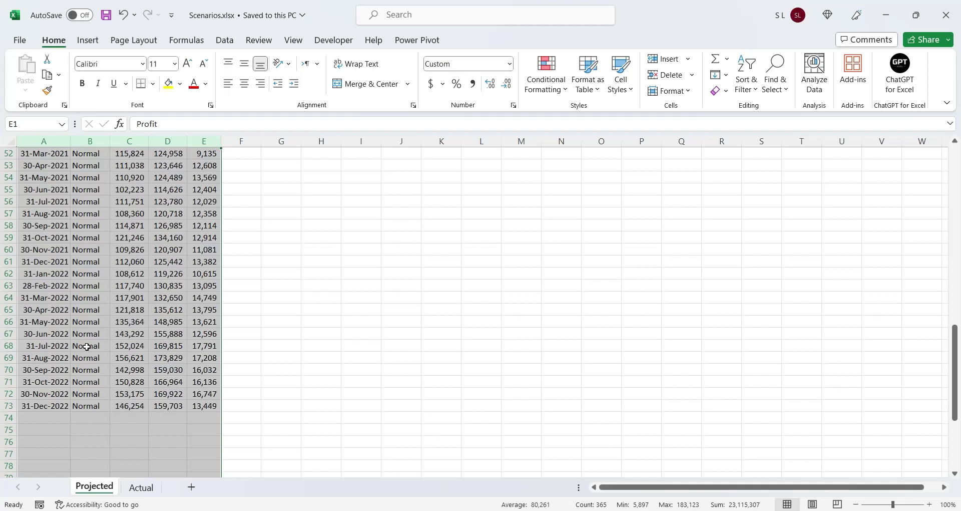
scroll(193, 330, up, 17)
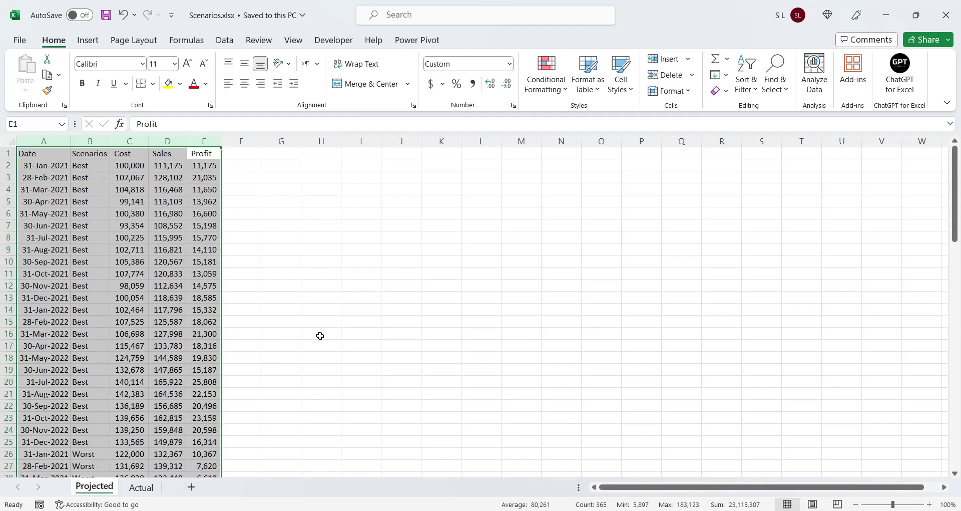
- Select the Actual sheet's monthly data range A1:E25
click(204, 309)
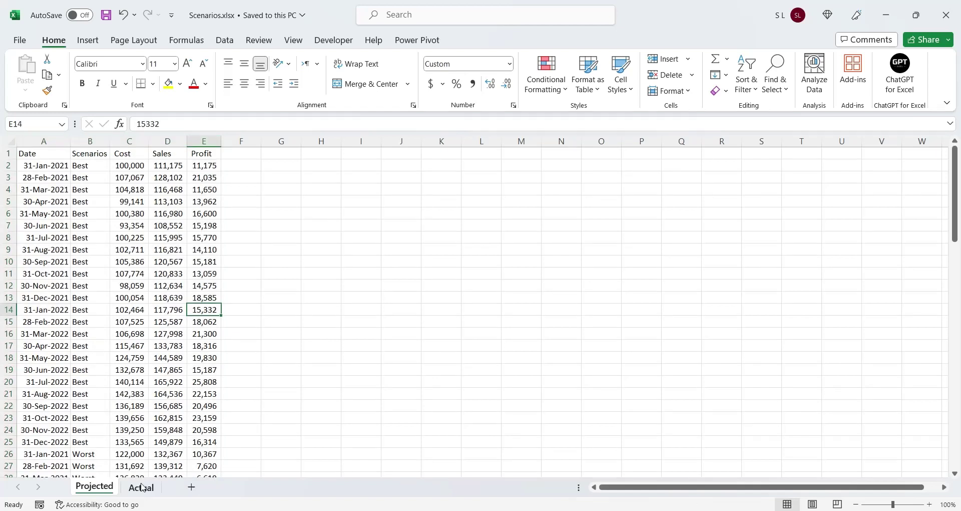
click(142, 487)
drag(205, 442, 22, 153)
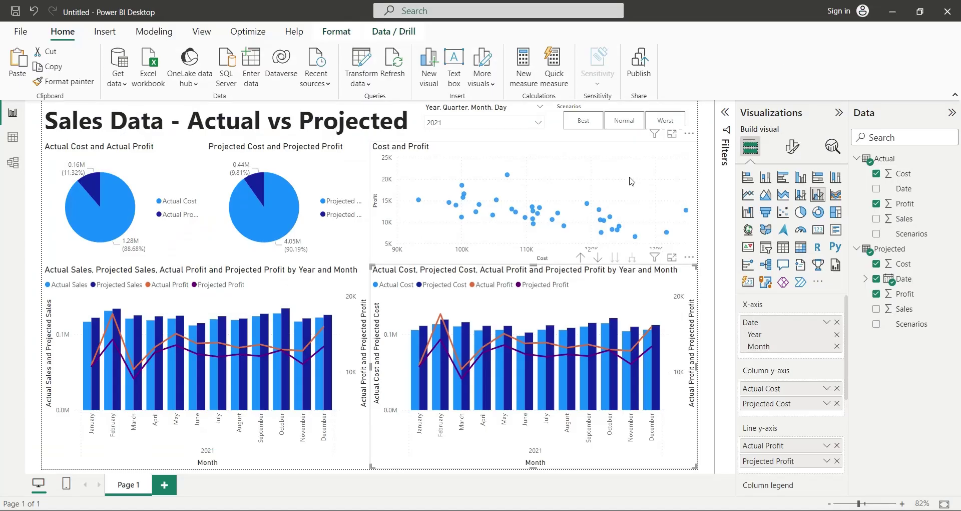
- Try the 2022 and 2021 year filters with the Best, Normal and Worst scenarios
click(538, 122)
click(463, 167)
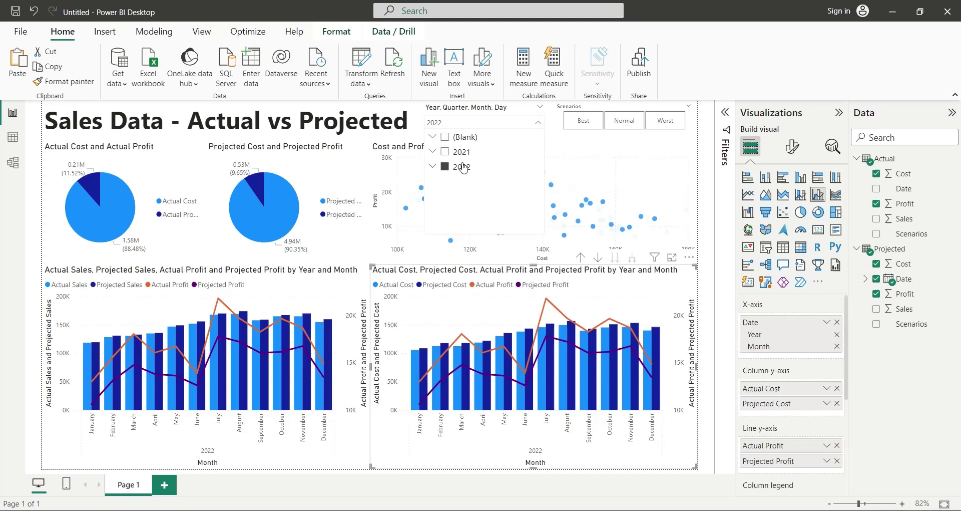
click(462, 151)
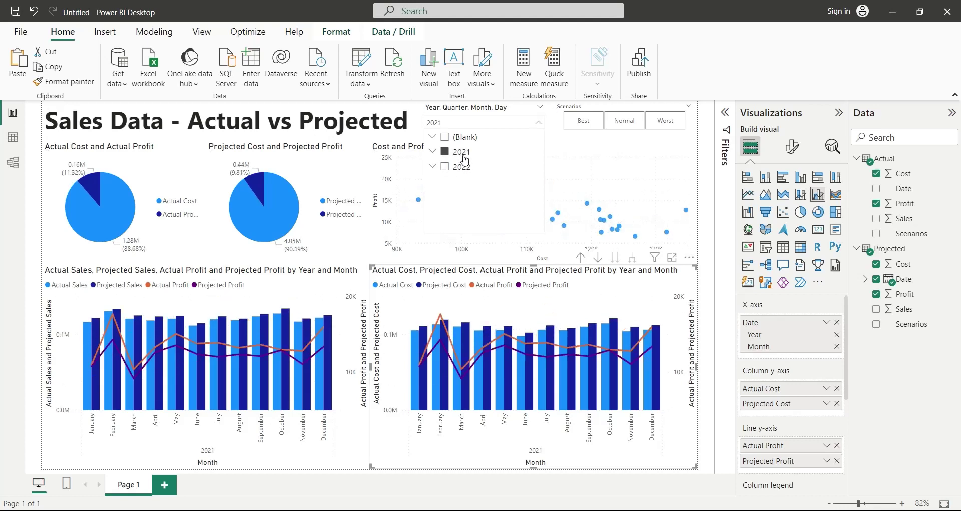
click(583, 121)
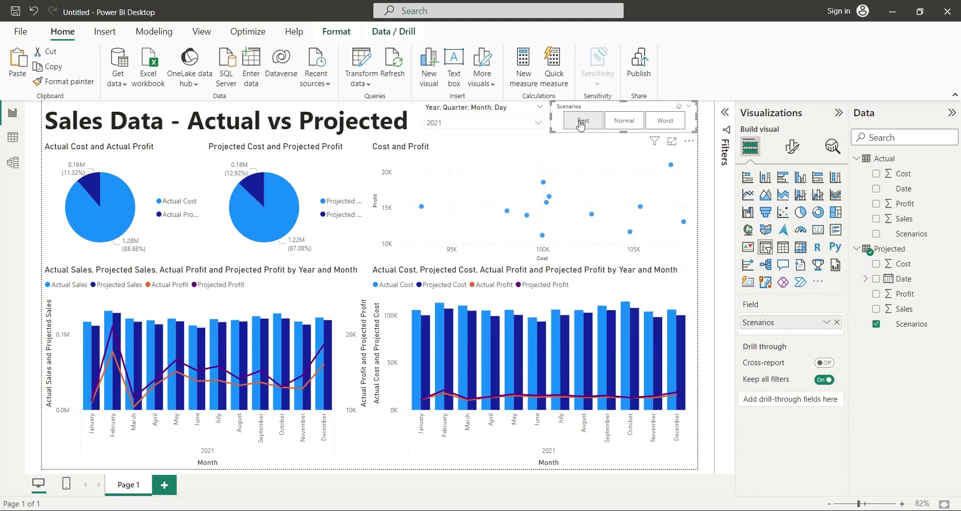
click(630, 124)
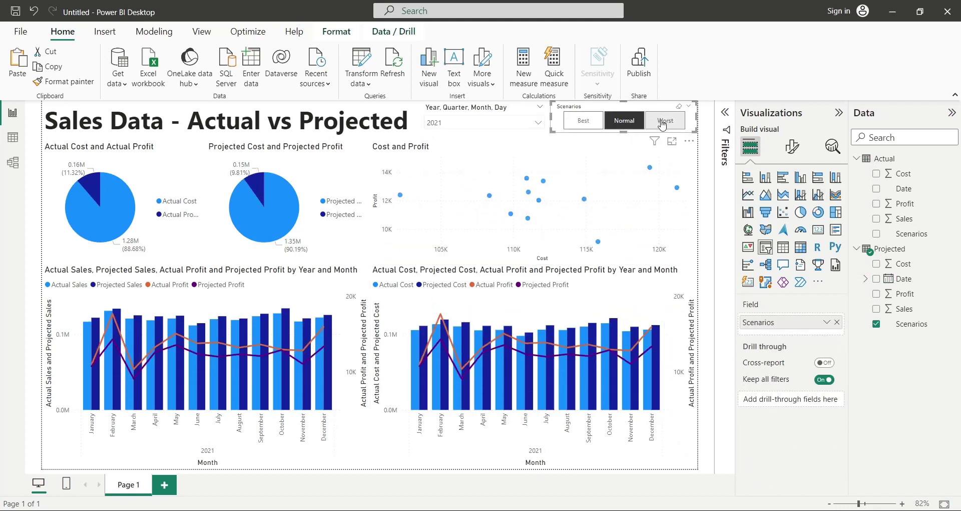
click(662, 124)
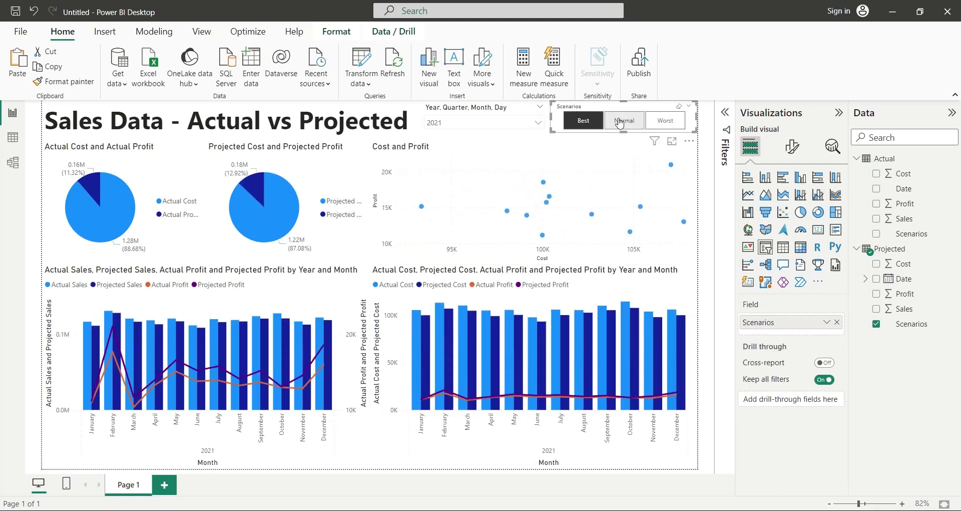
click(662, 125)
- Filter the report to 2022 and compare the Best and Normal scenarios
click(538, 122)
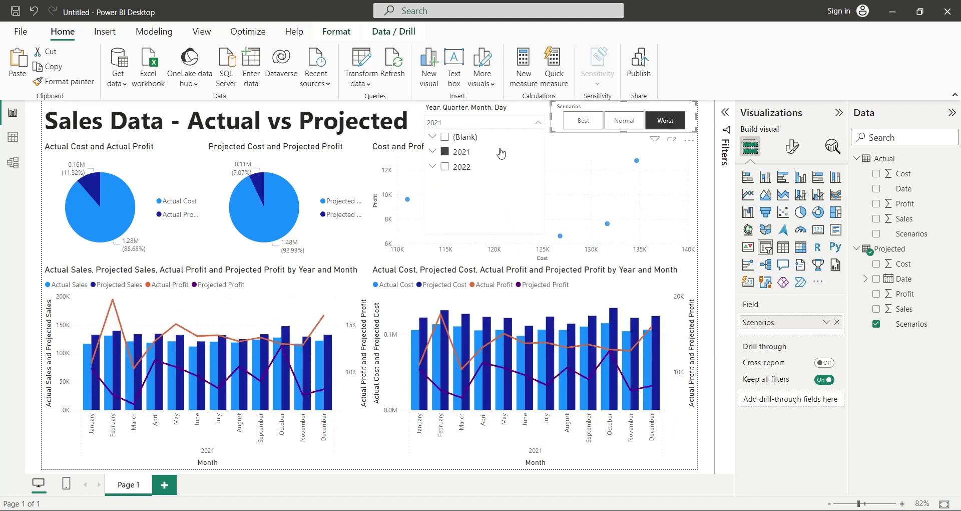
click(460, 167)
click(580, 121)
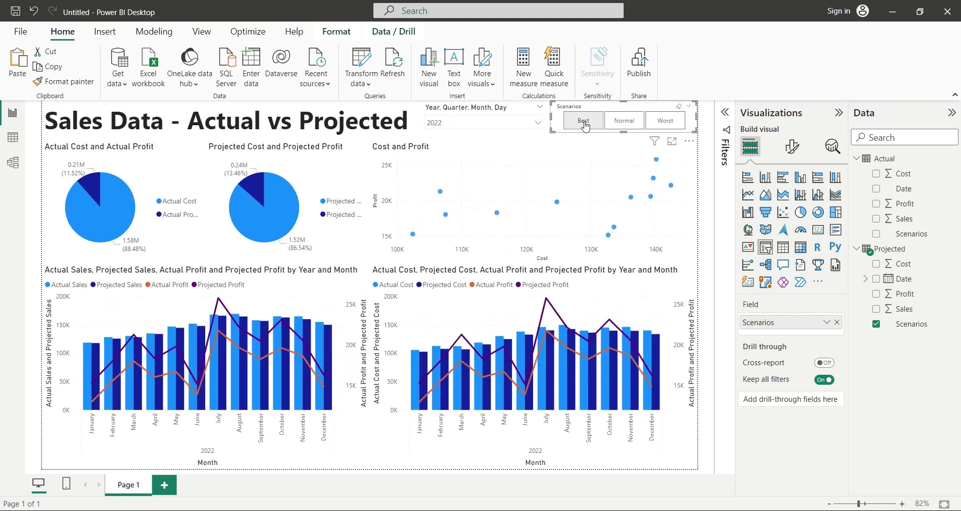
click(621, 124)
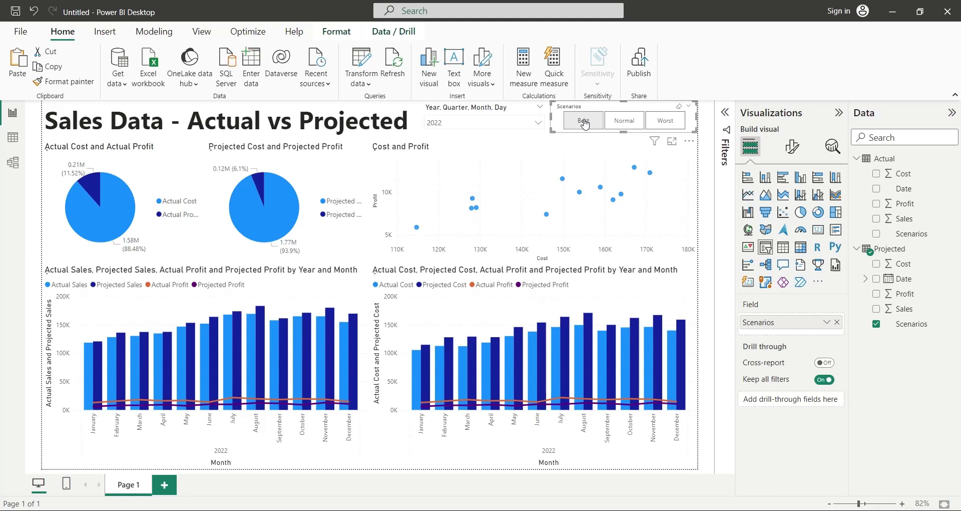
click(628, 125)
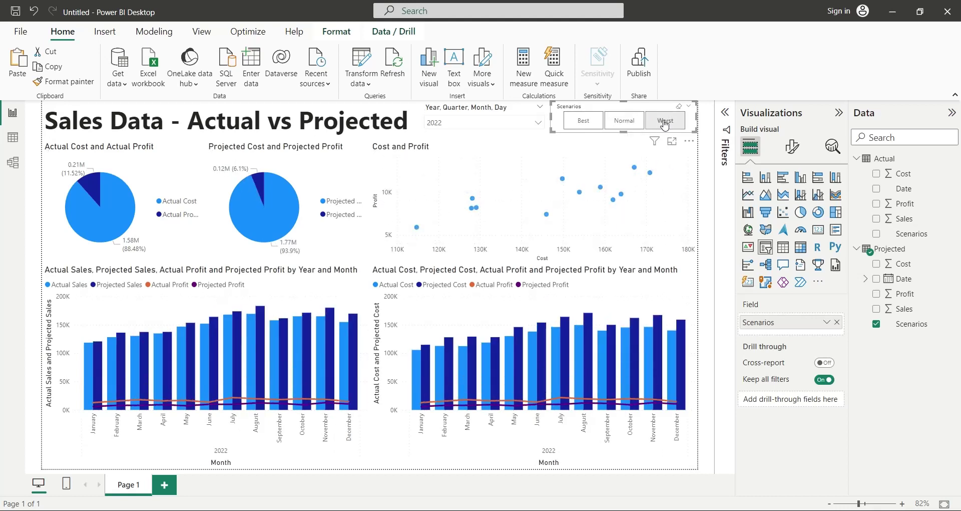
- Set the scenario filter to Worst, then choose Scenarios.xlsx as the Excel source
click(678, 122)
click(707, 209)
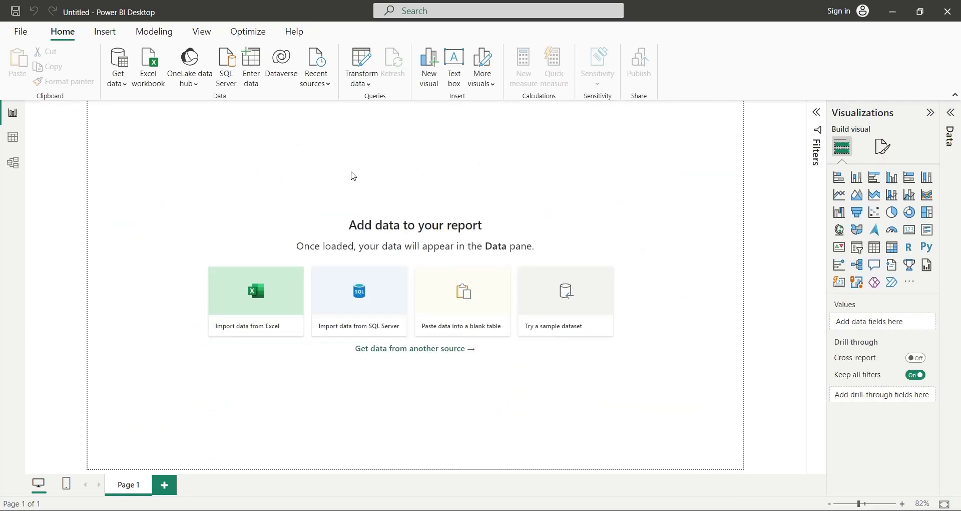
click(142, 63)
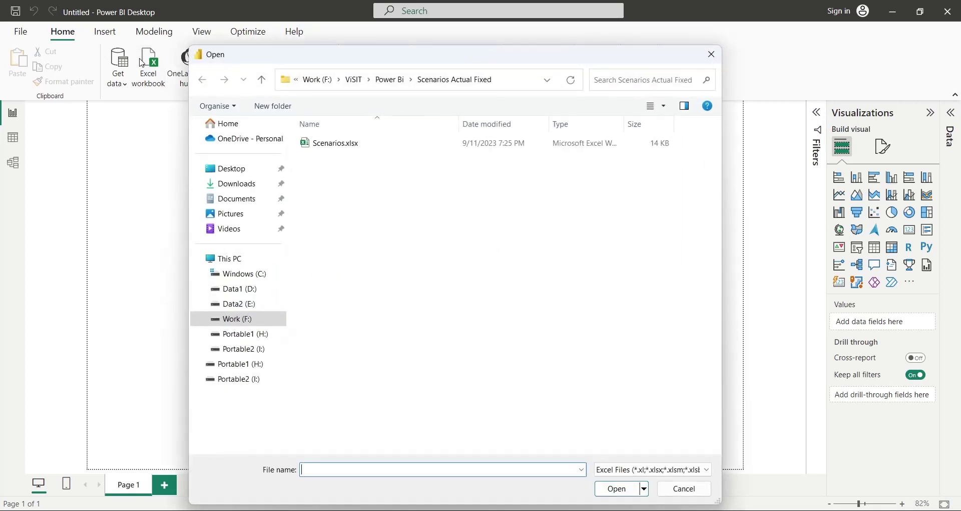
click(338, 145)
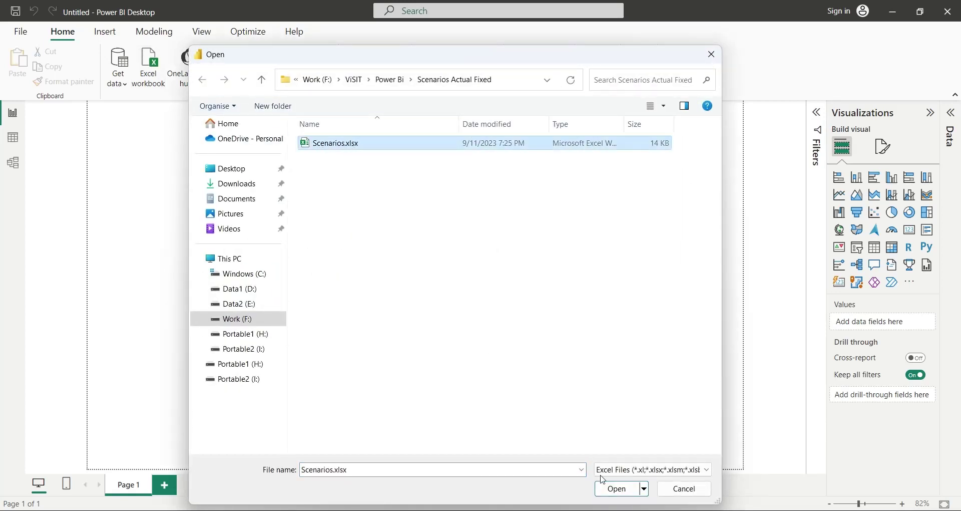
click(609, 492)
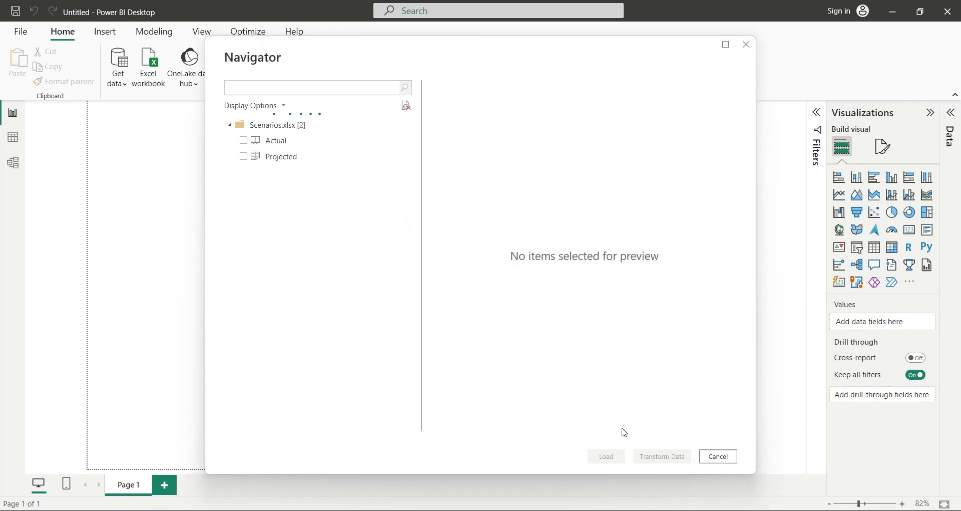
- Load the Actual and Projected sheets and expand both tables' fields
click(243, 142)
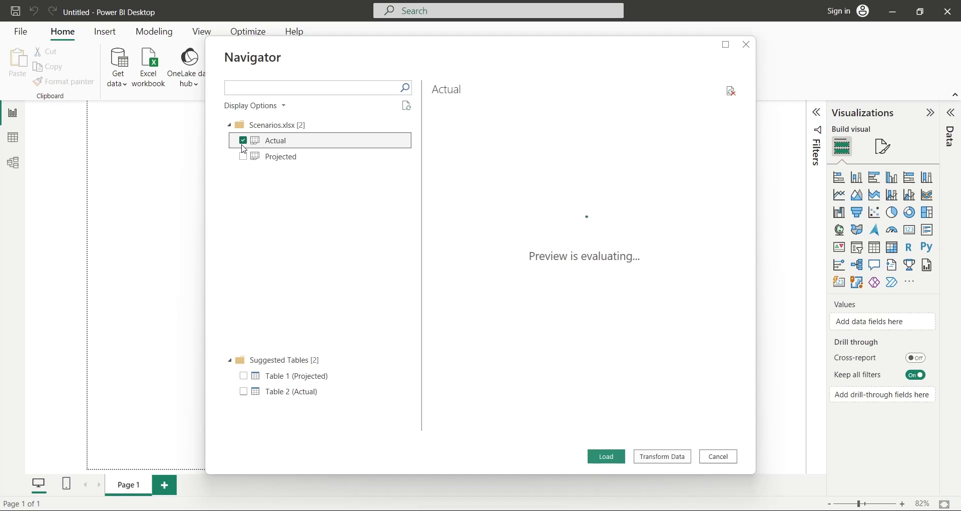
click(243, 157)
click(617, 459)
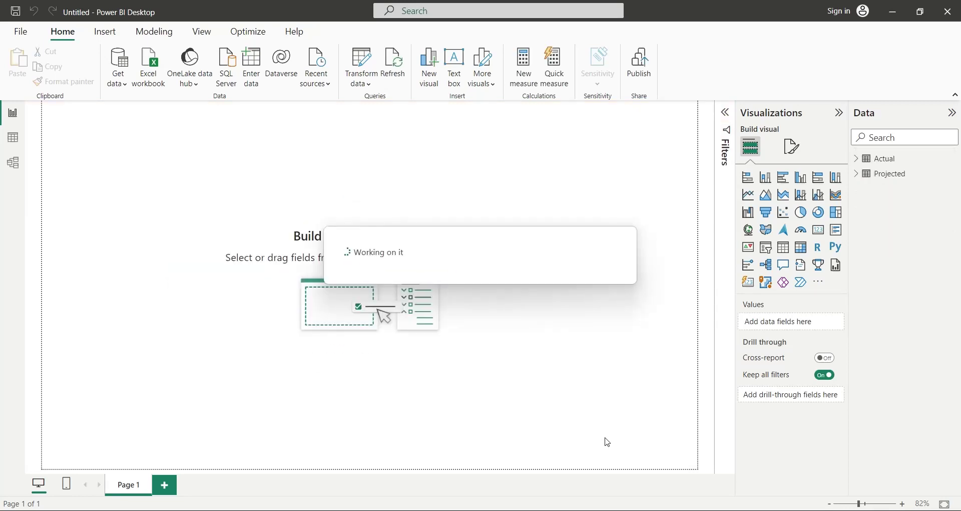
click(857, 175)
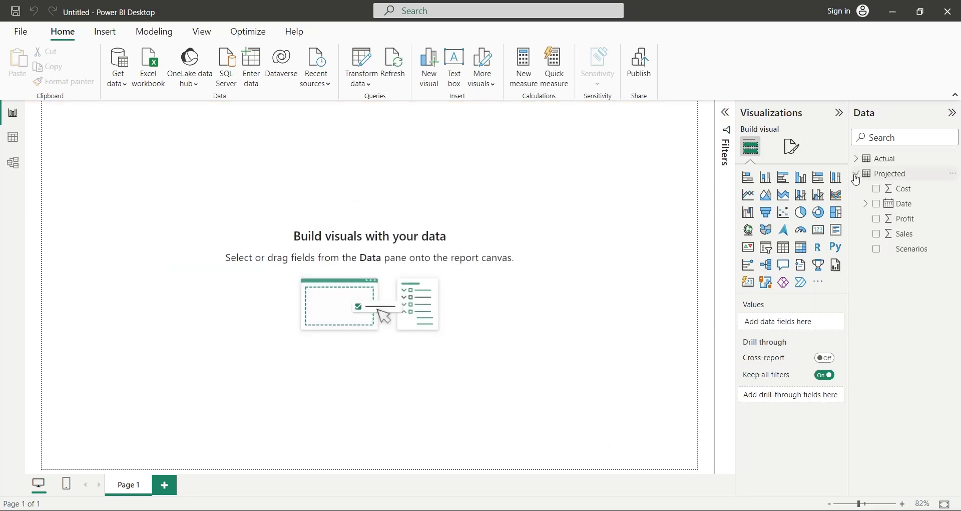
click(856, 159)
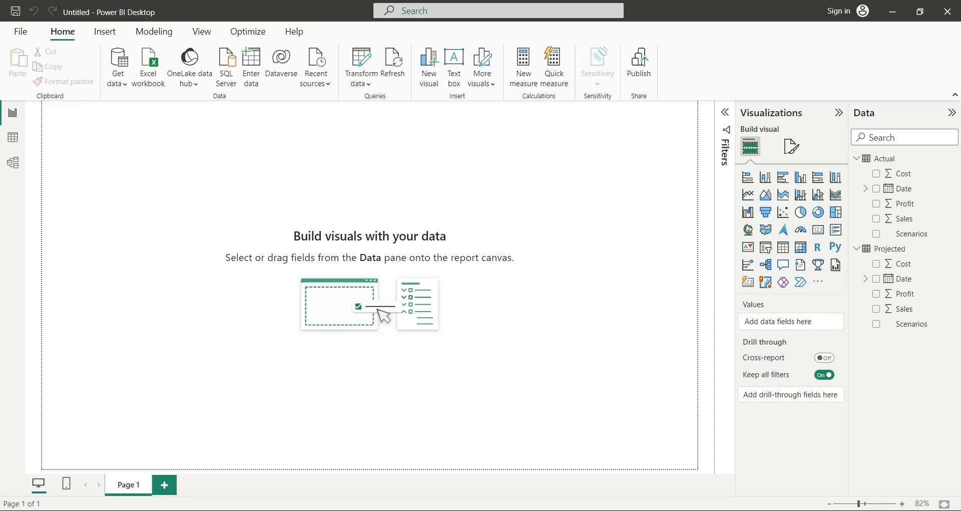
- Create a many-to-many relationship from Projected Date to Actual Date in Model view
click(13, 162)
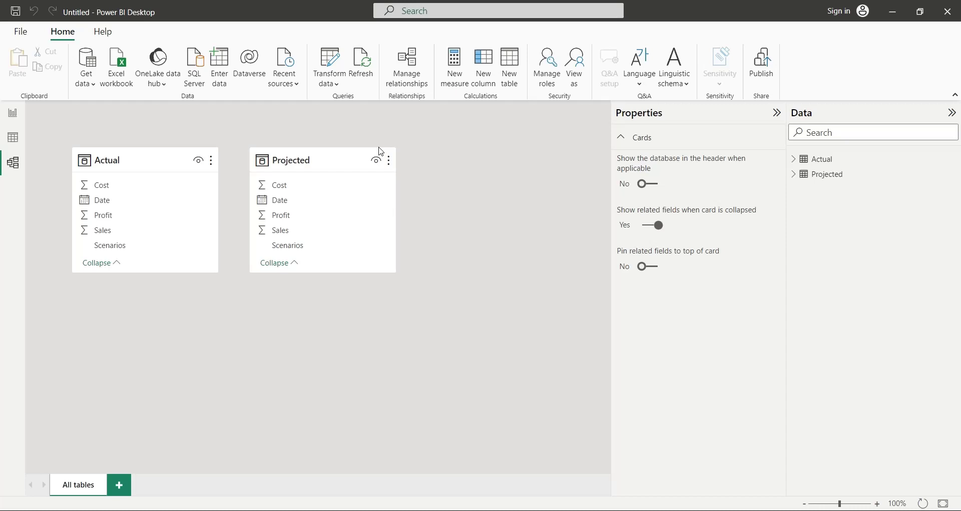
click(310, 158)
click(183, 167)
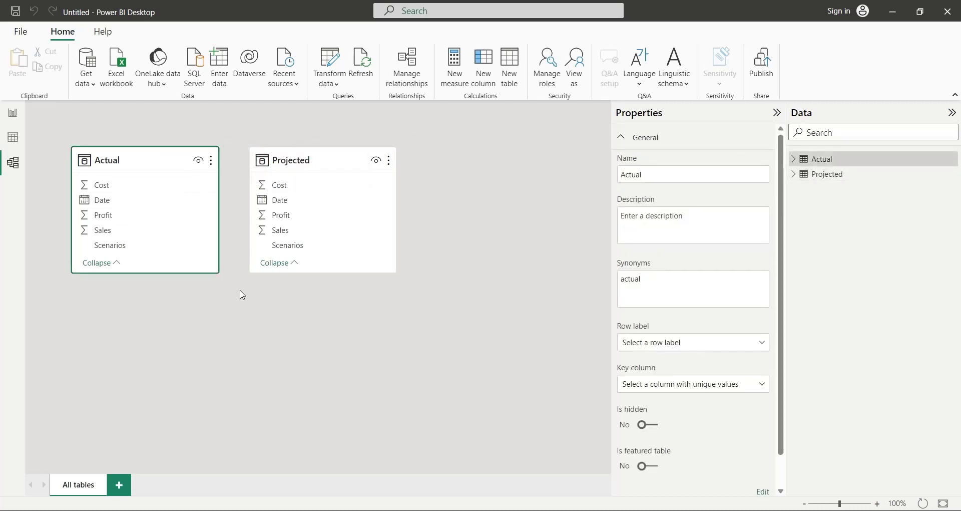
click(244, 302)
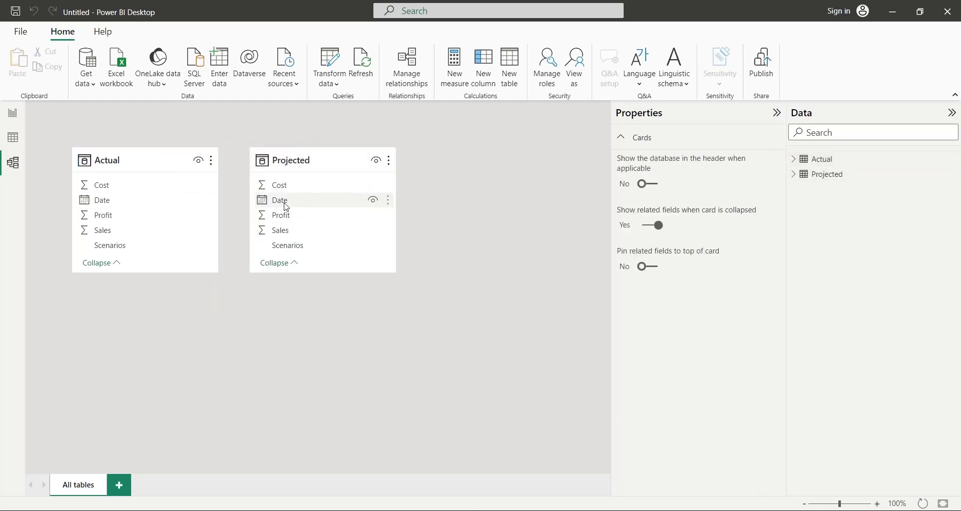
drag(286, 207, 129, 206)
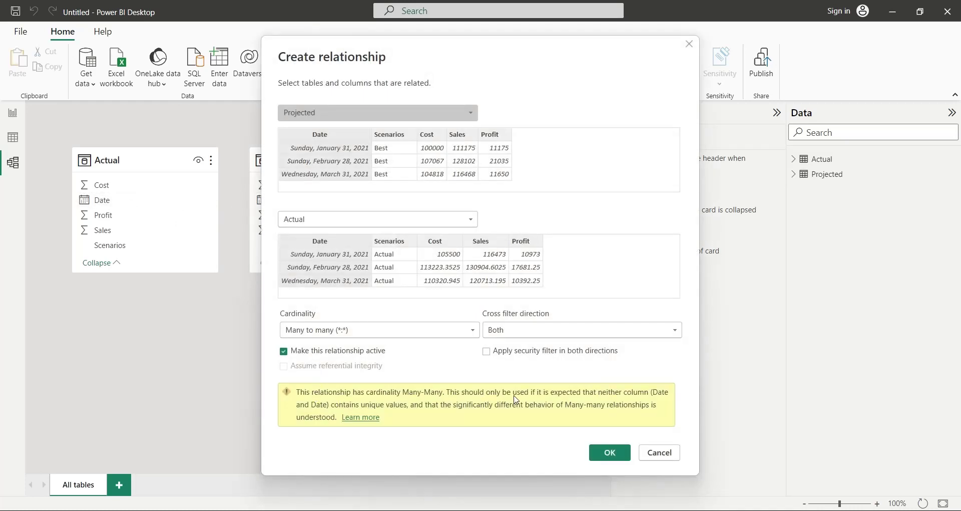
click(608, 453)
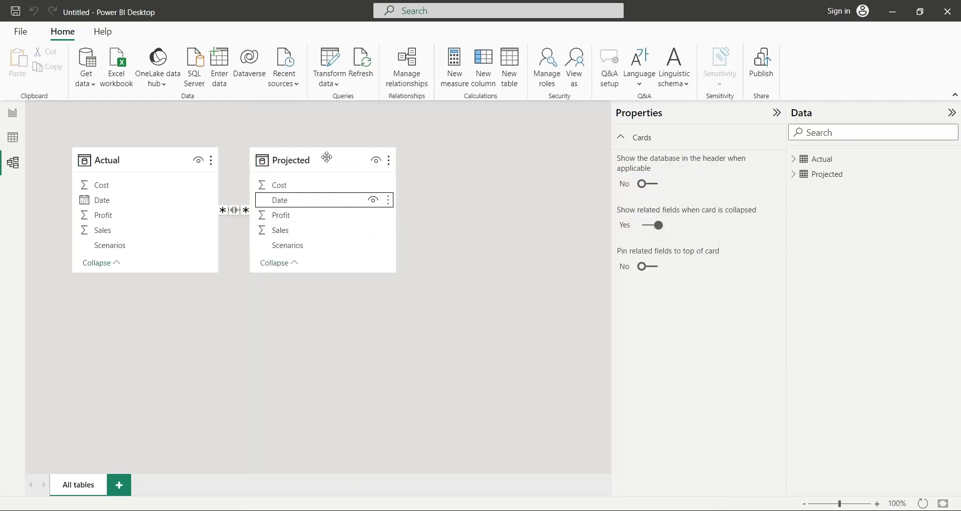
drag(327, 157, 421, 159)
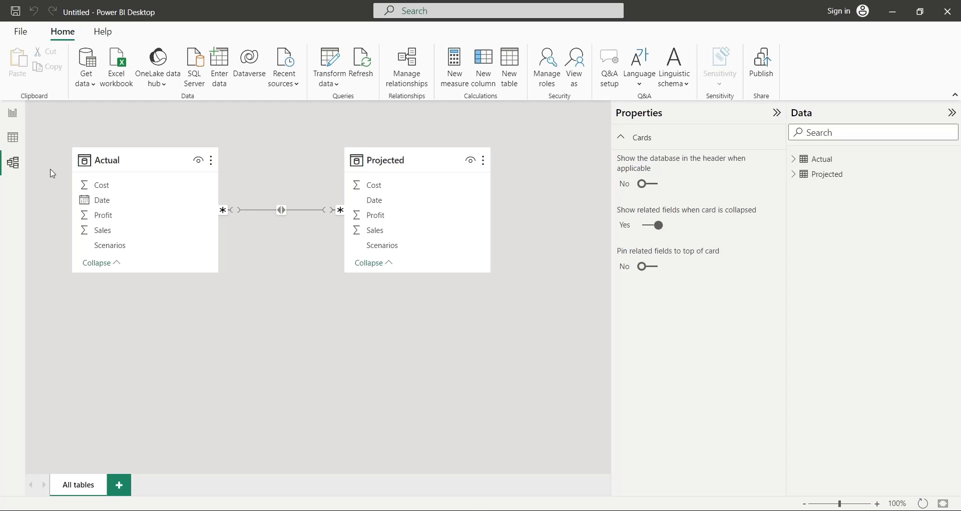
click(14, 113)
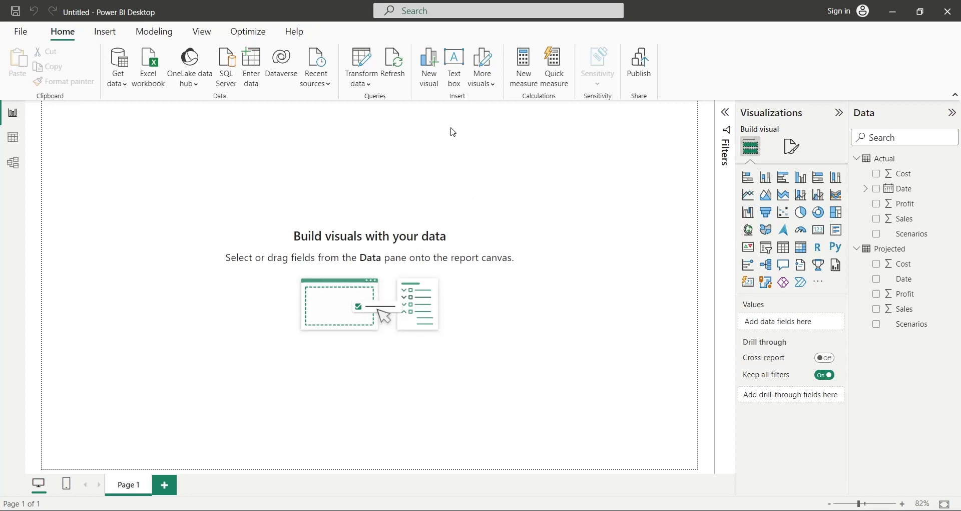
- Insert a wide, short text box at the top-left for the title
click(453, 70)
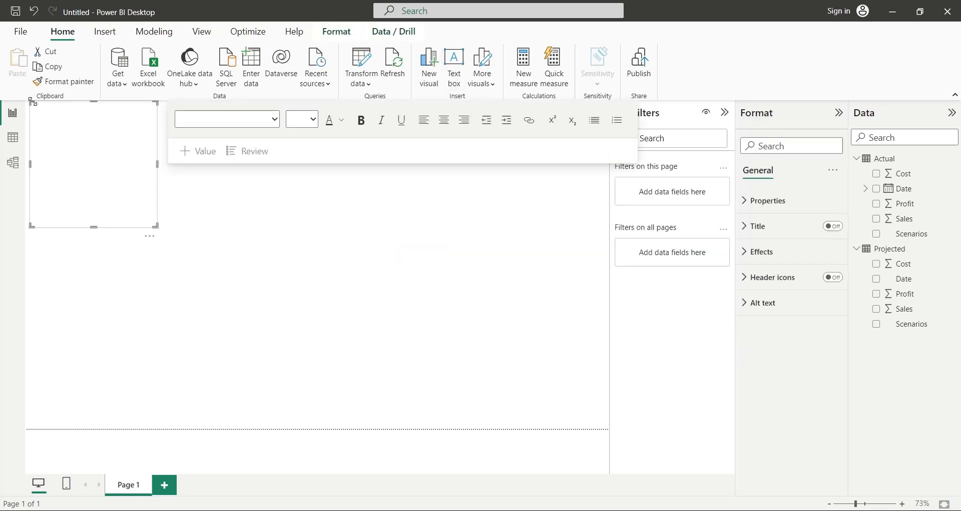
drag(155, 224, 340, 136)
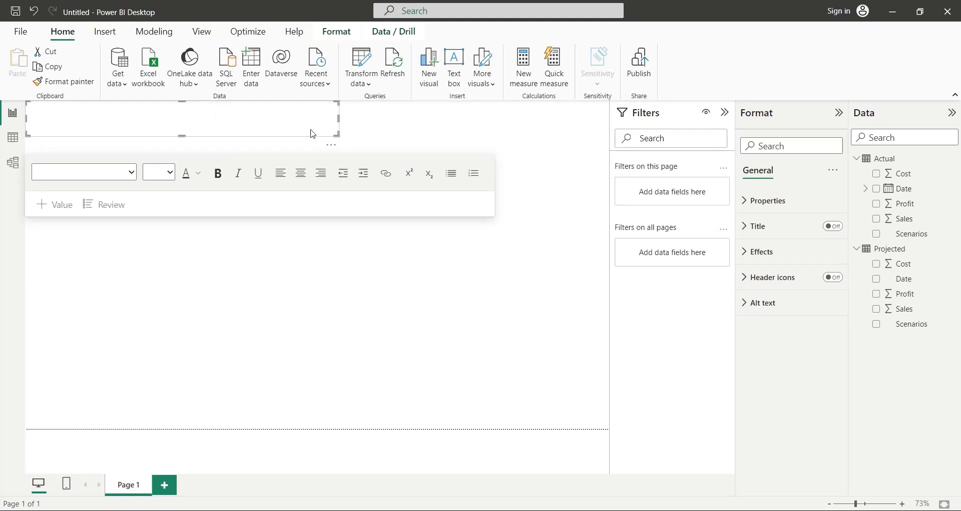
click(282, 128)
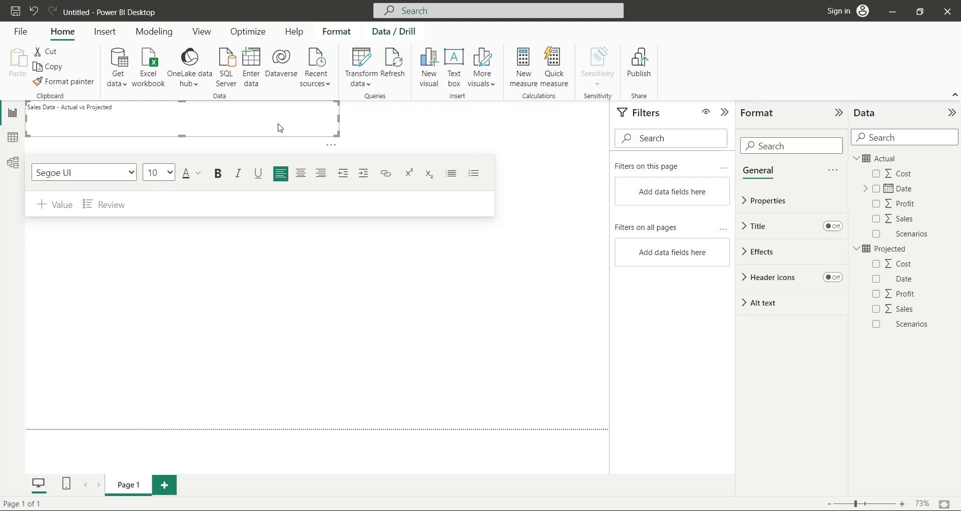
- Make the title bold at 36 pt and widen its box to fit one line
key(ctrl+a)
click(218, 174)
click(171, 172)
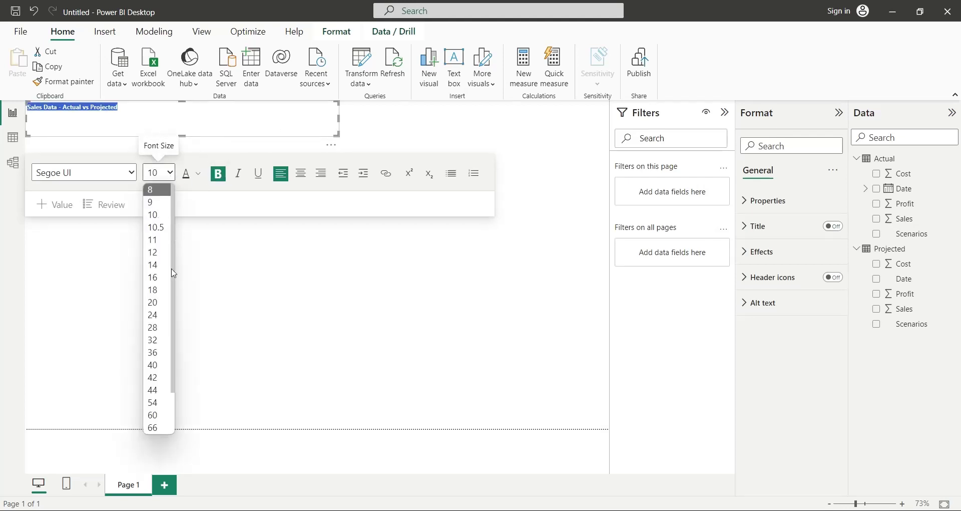
click(158, 353)
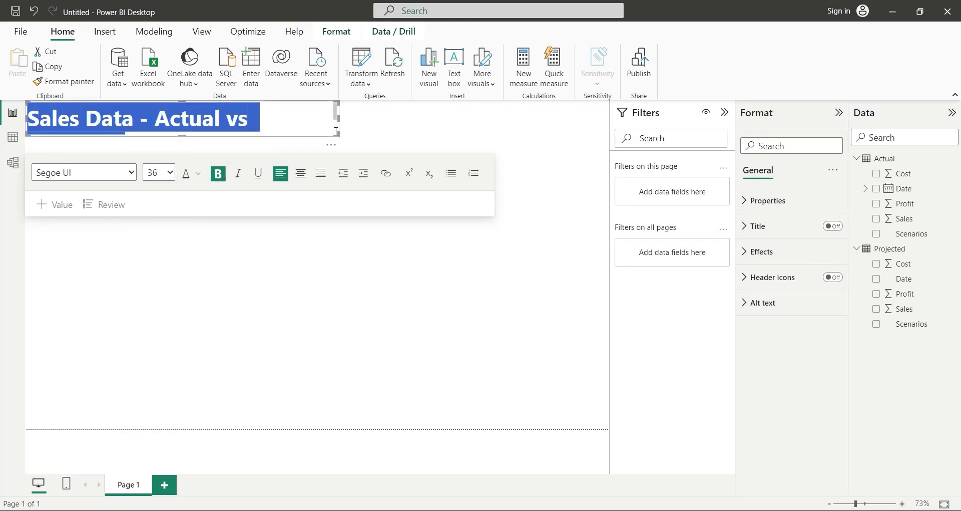
drag(338, 122, 365, 122)
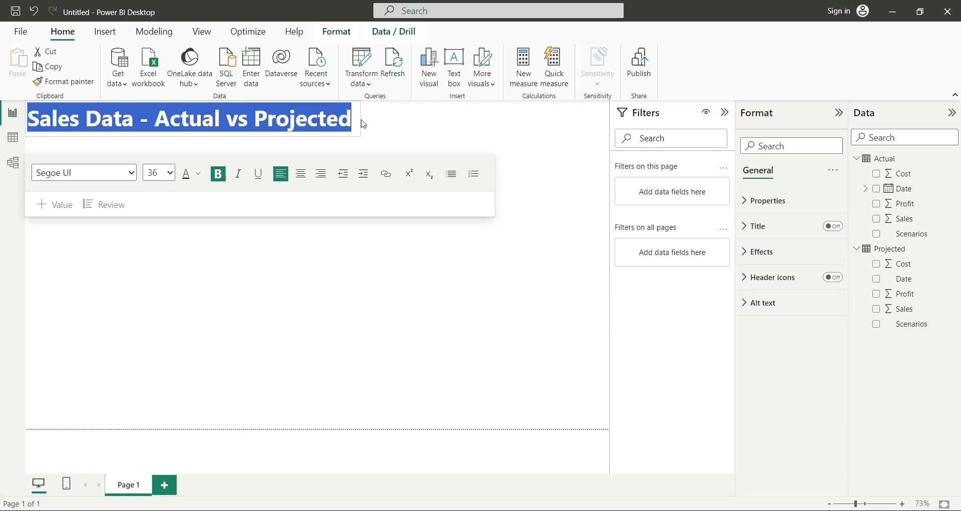
click(348, 260)
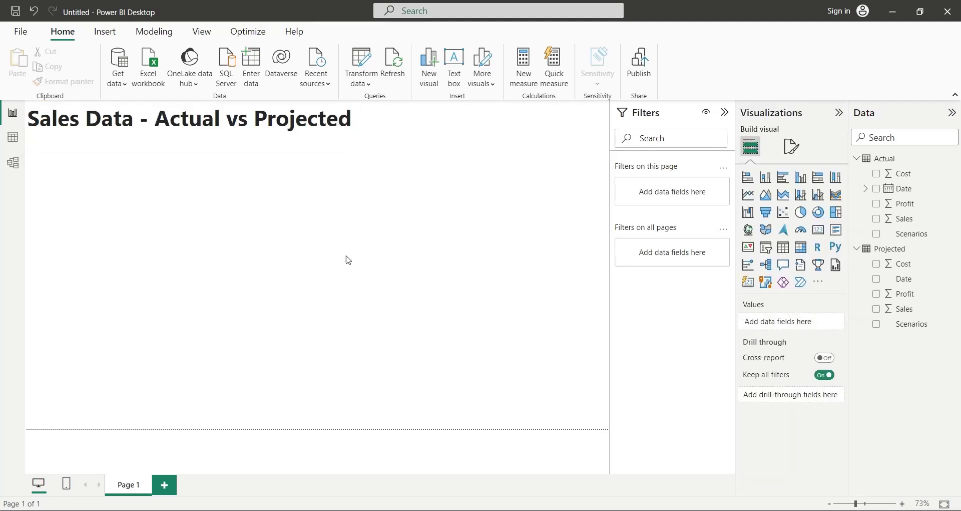
click(725, 113)
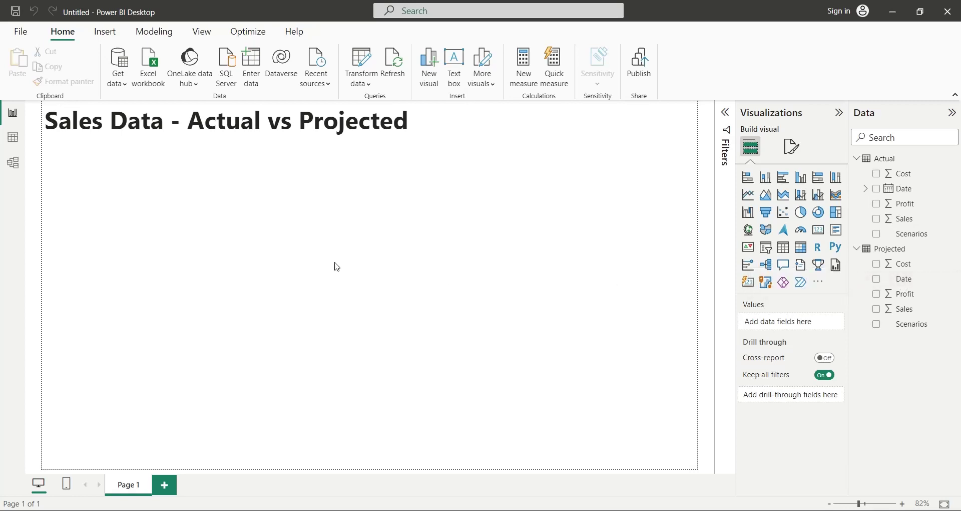
- Set the Date relationship's cross-filter direction to Single, Projected filtering Actual
click(12, 165)
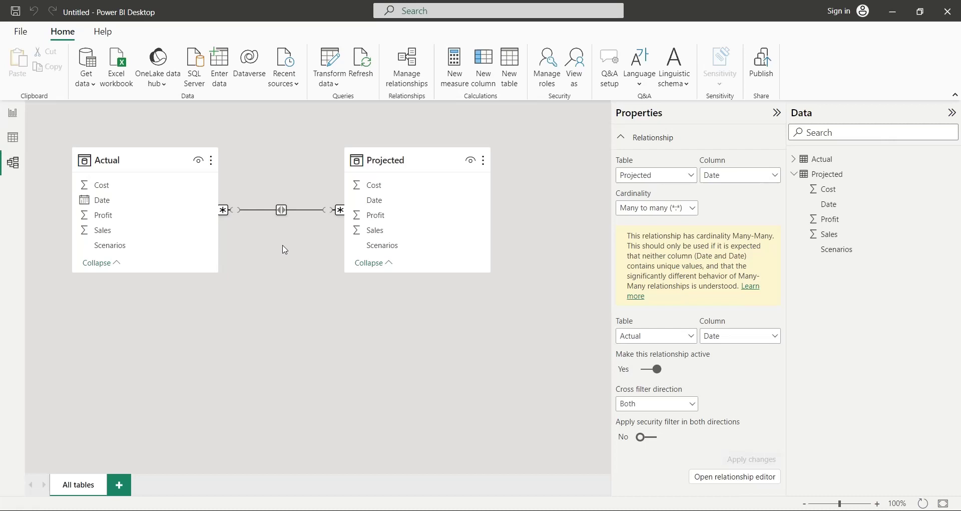
click(375, 202)
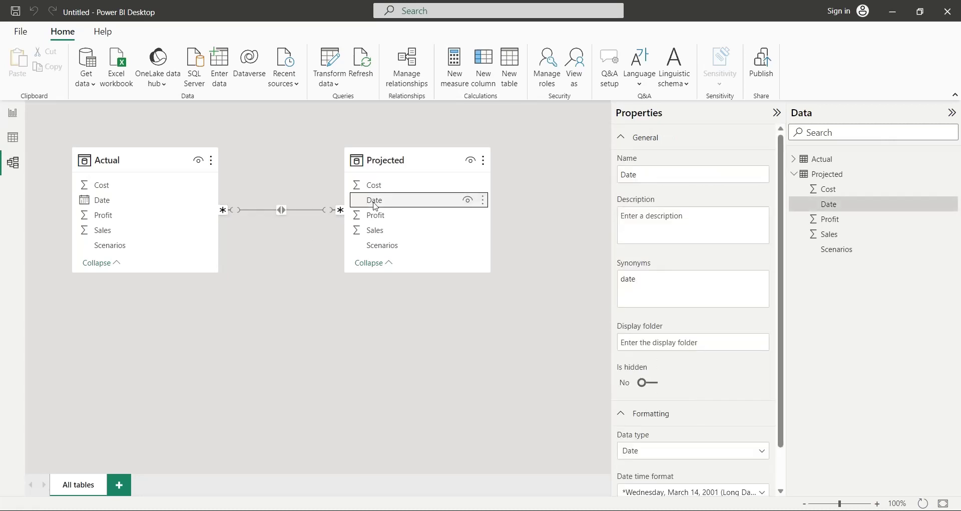
click(288, 211)
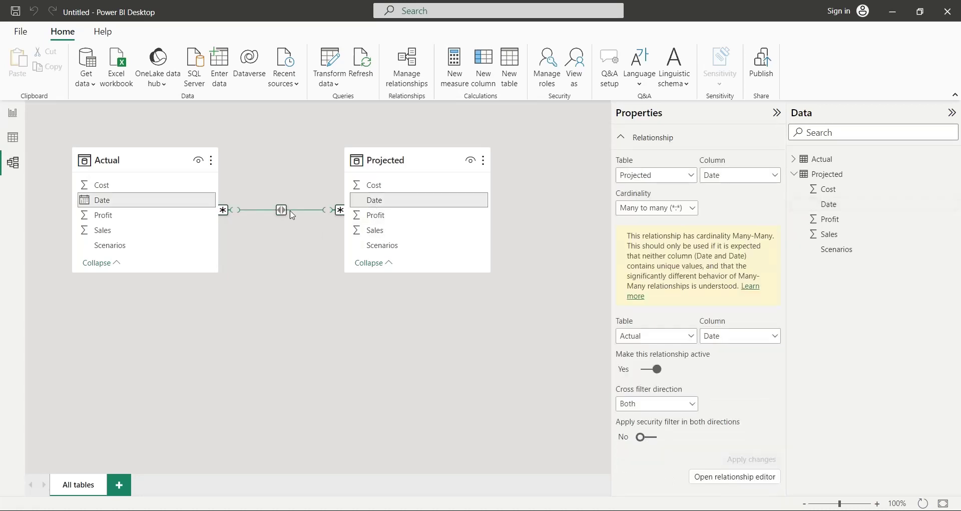
click(684, 407)
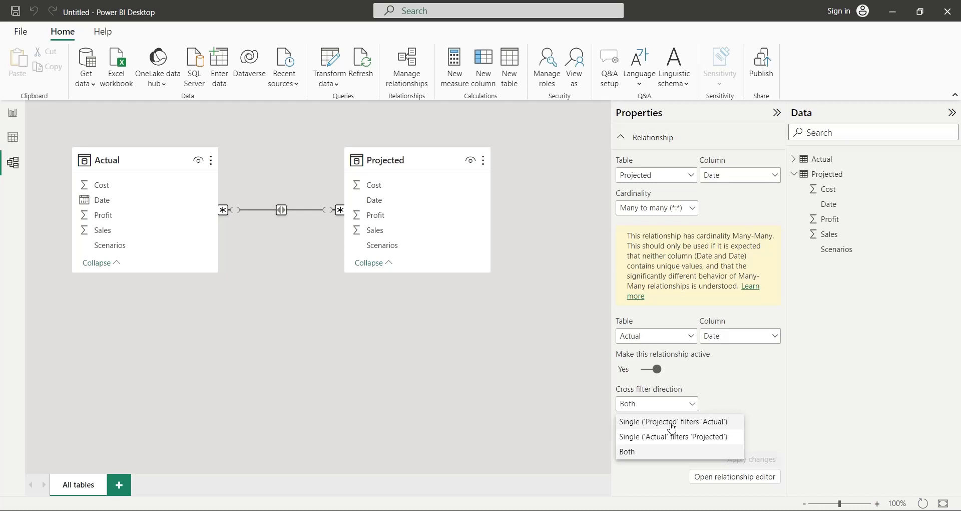
click(672, 425)
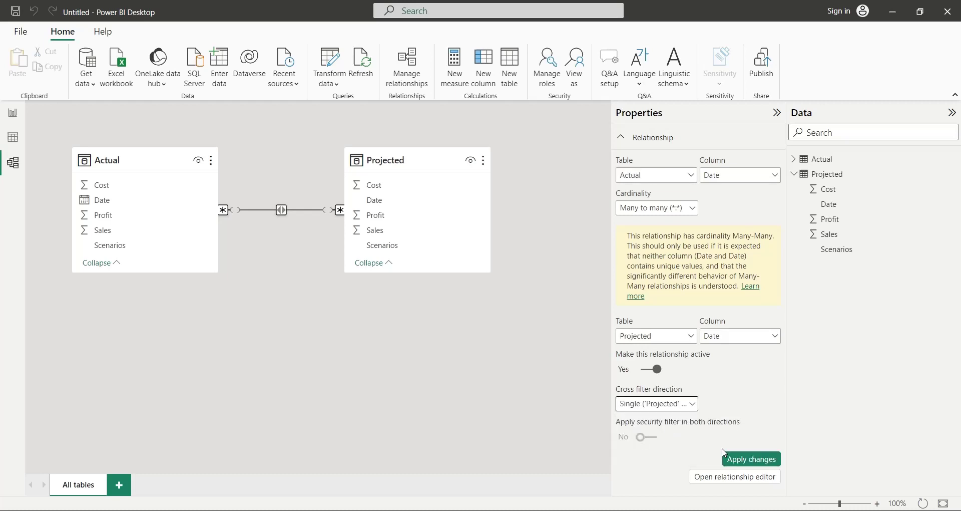
click(734, 459)
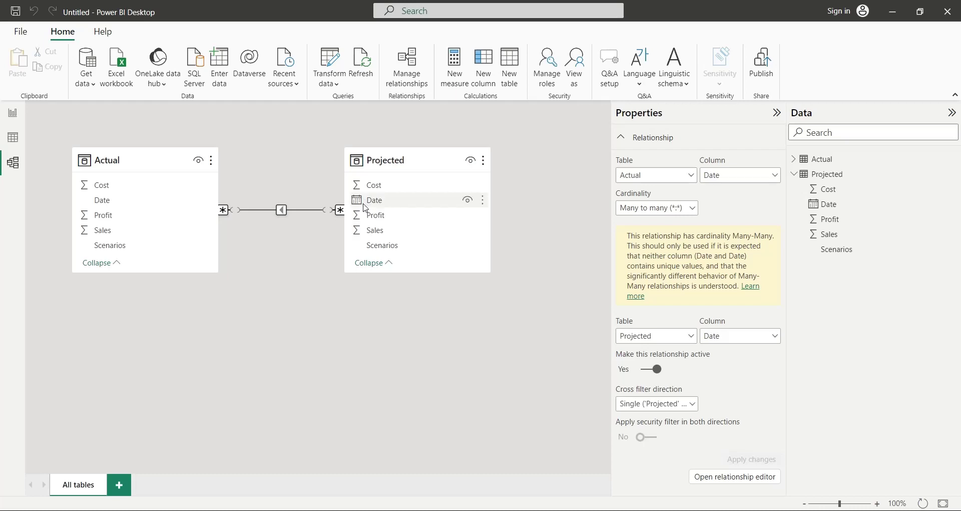
click(12, 113)
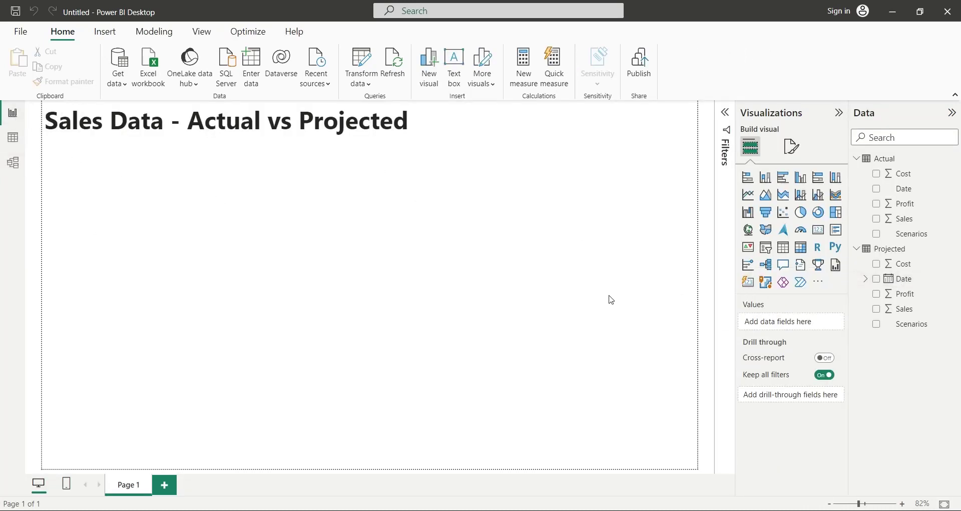
- Add a Projected Date slicer in Dropdown style, shrunk to a small box
drag(886, 289, 482, 136)
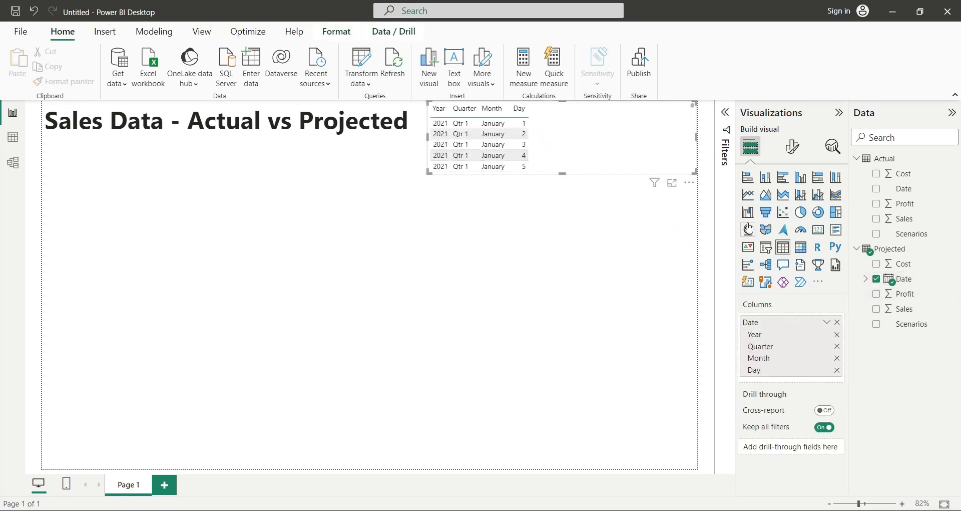
click(767, 248)
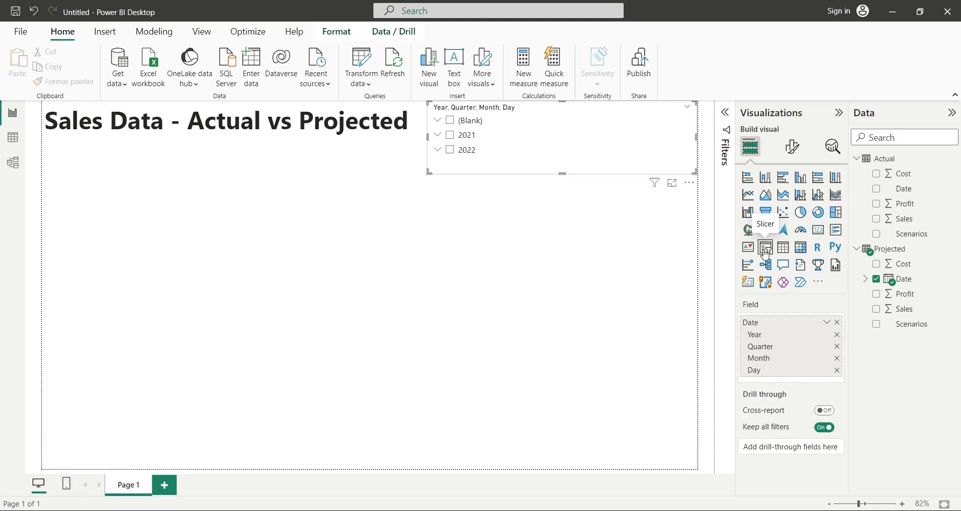
click(792, 146)
click(784, 240)
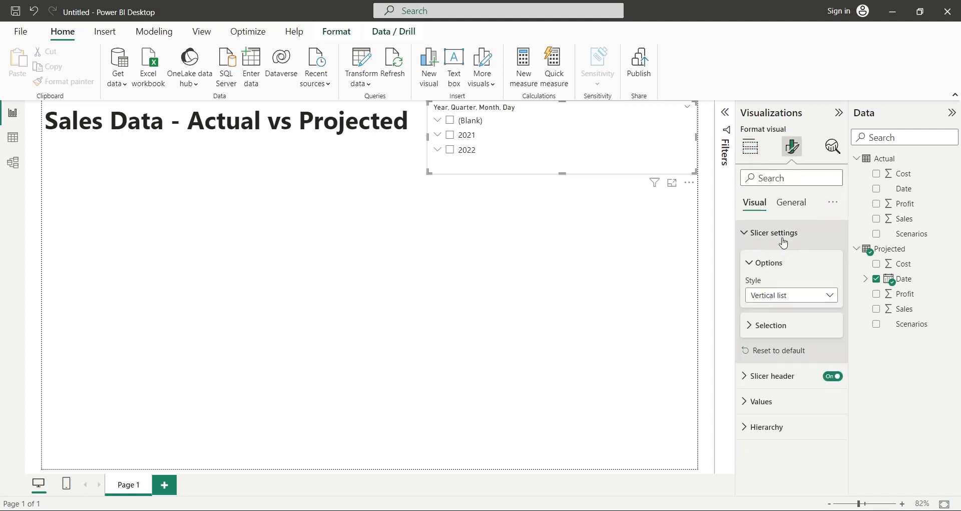
click(776, 298)
click(775, 325)
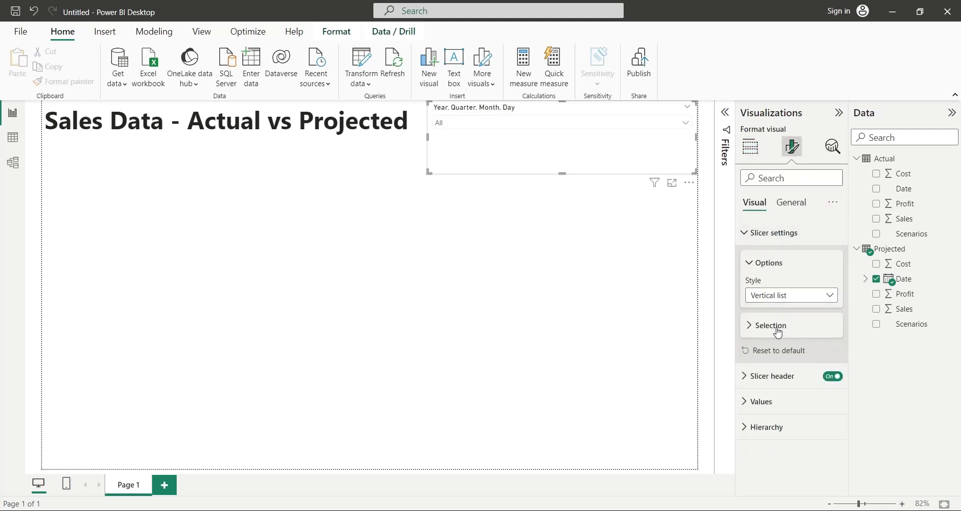
drag(695, 173, 518, 139)
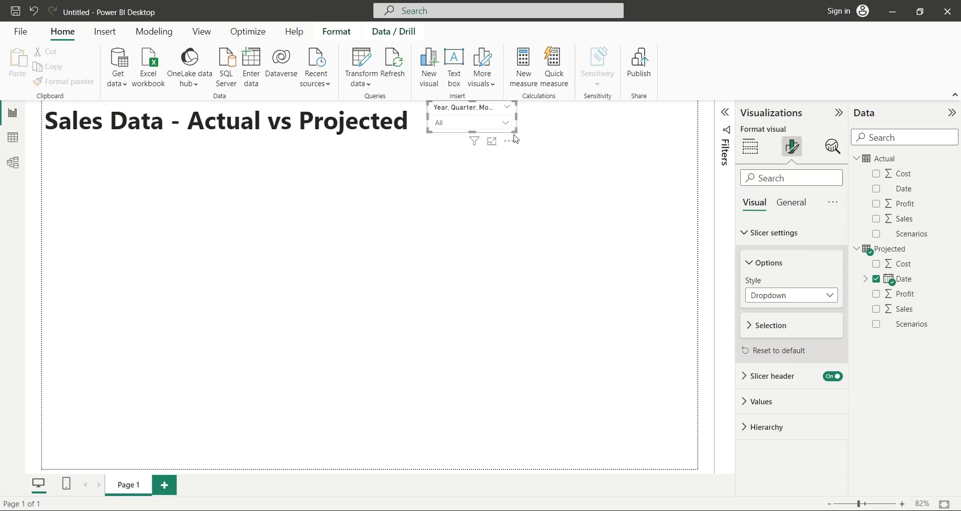
click(537, 213)
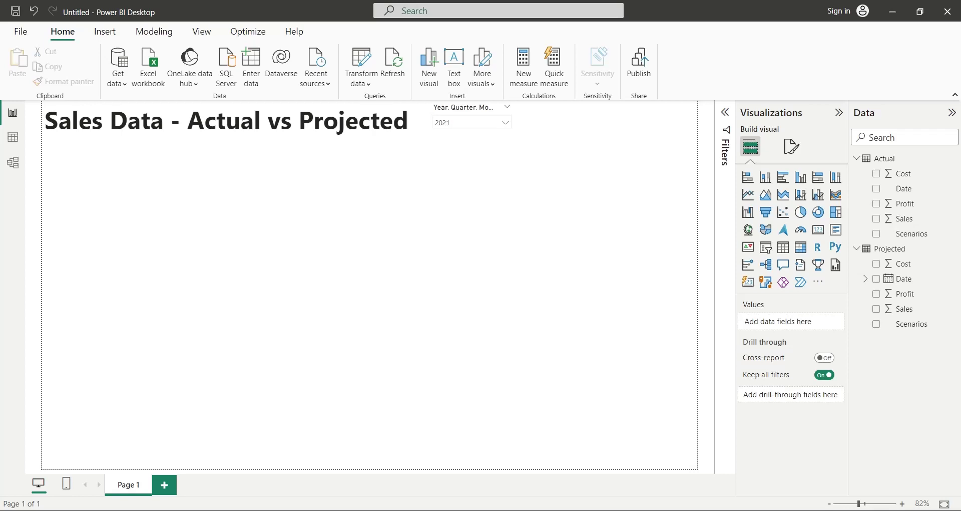
- Add a Projected Scenarios slicer displayed in Tile style
drag(912, 324, 614, 139)
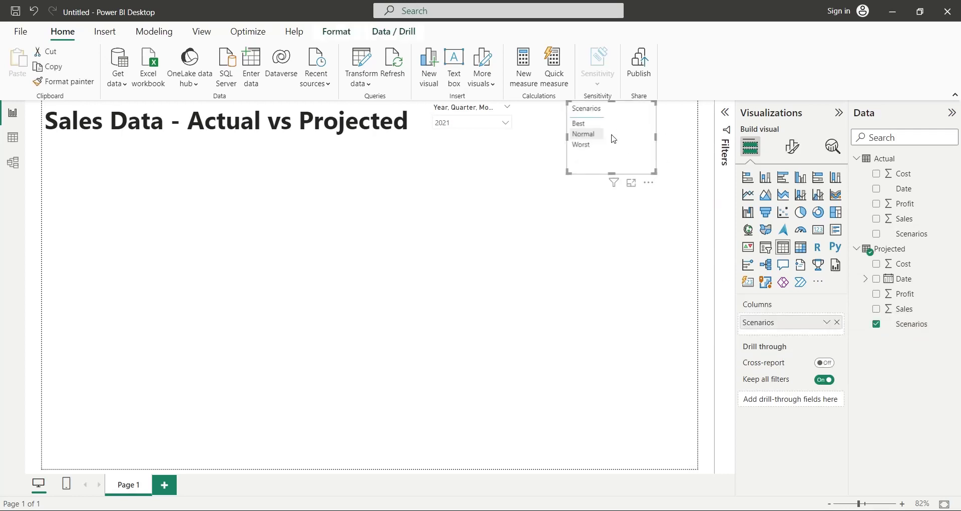
click(765, 248)
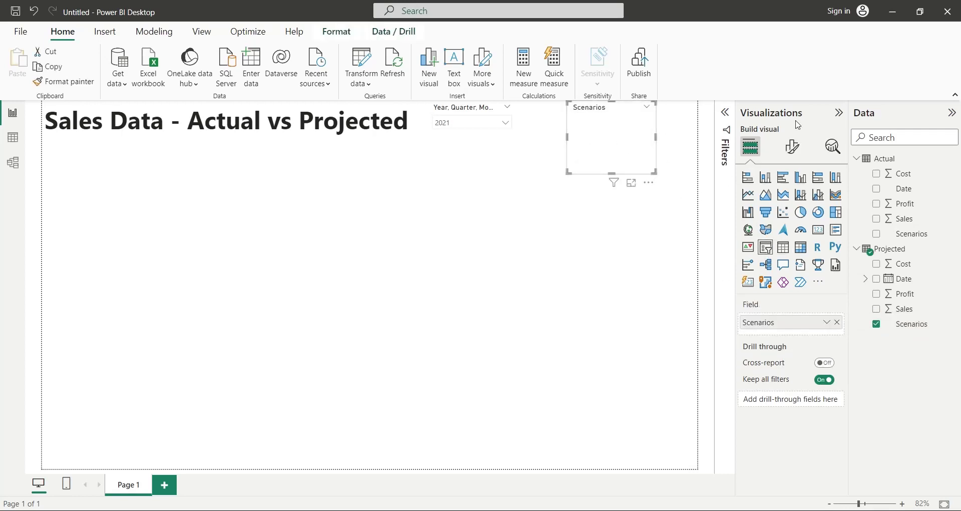
click(793, 150)
click(788, 238)
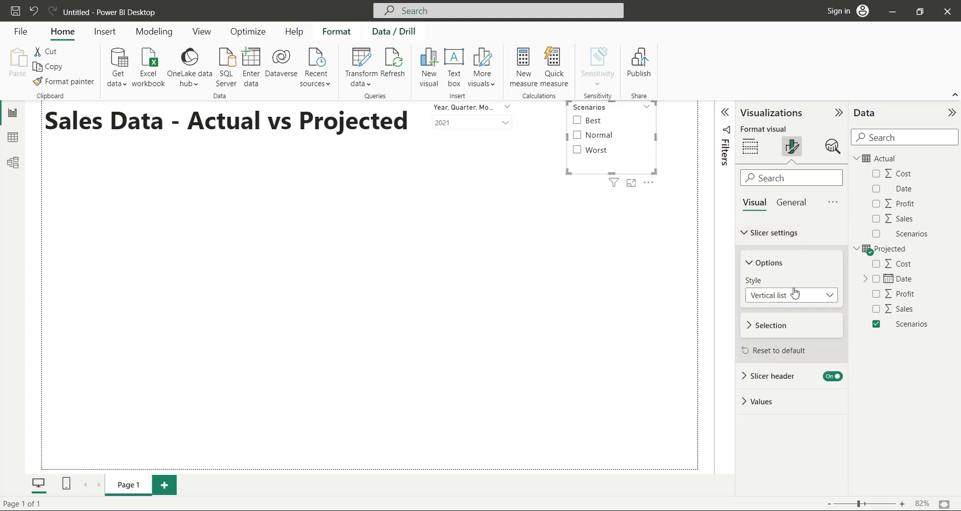
click(793, 295)
click(787, 324)
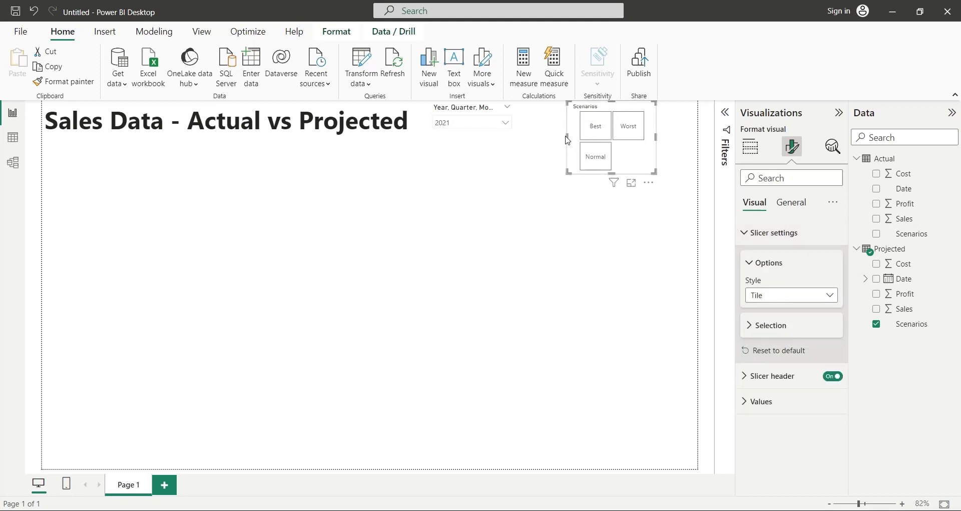
- Resize the Scenarios slicer so Best, Normal and Worst tiles sit in one row
drag(568, 137, 519, 136)
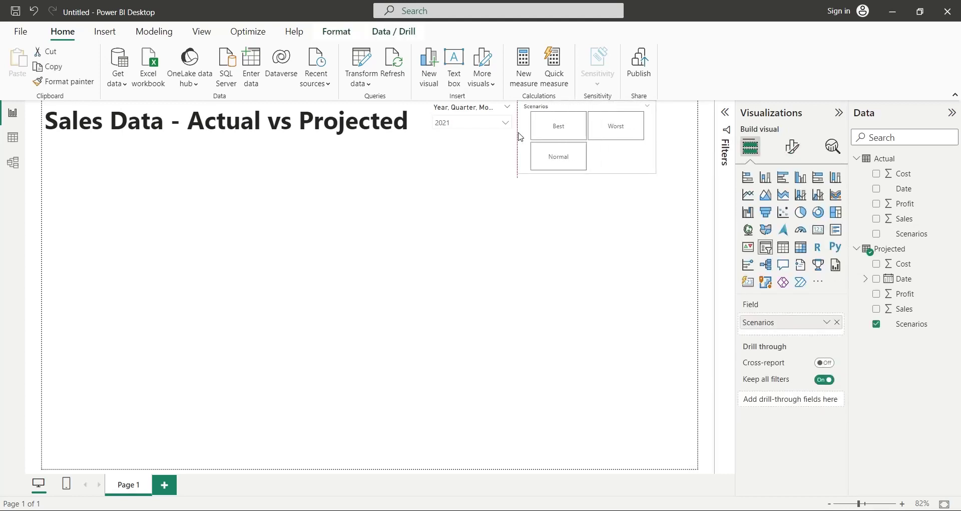
drag(601, 174, 584, 130)
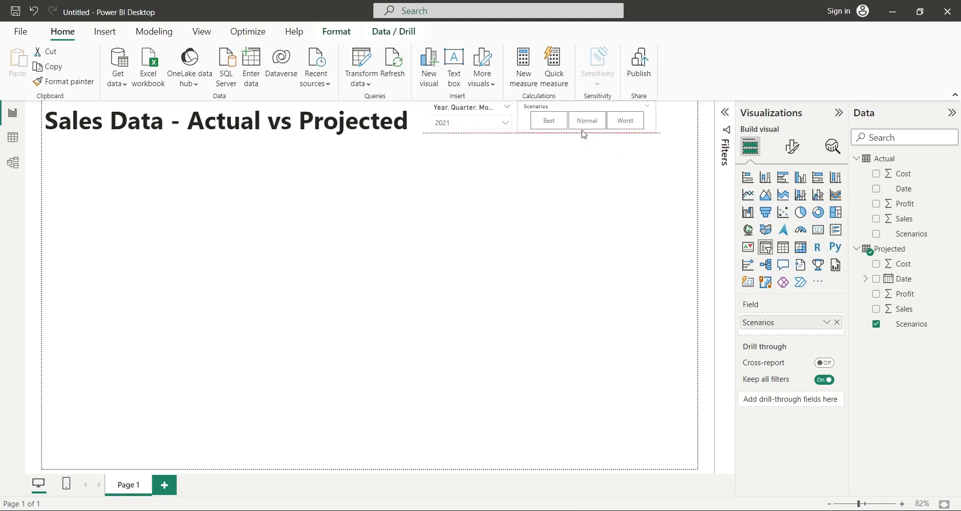
drag(655, 116, 697, 117)
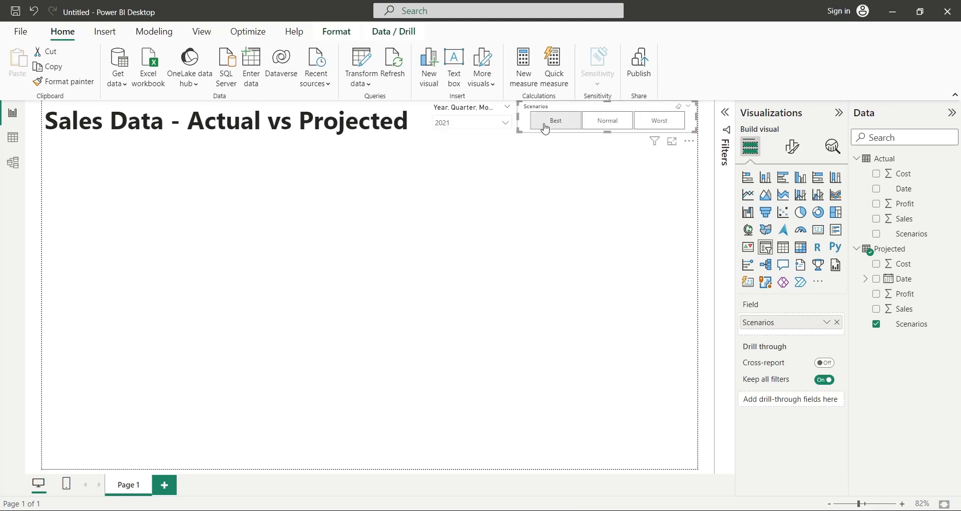
drag(519, 120, 567, 119)
- Widen the date slicer so its full header shows beside the Scenarios slicer
click(515, 118)
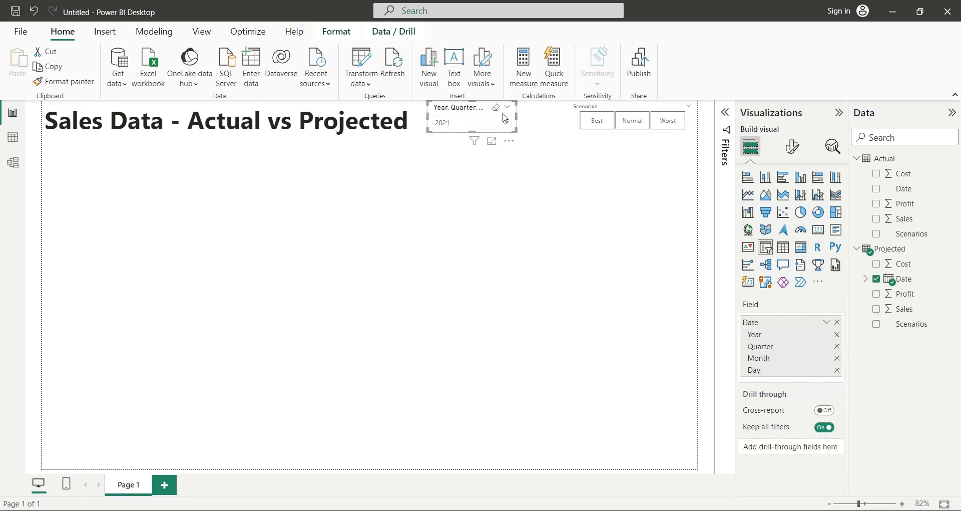
drag(432, 119, 419, 119)
drag(517, 120, 552, 121)
click(570, 121)
click(534, 120)
click(583, 245)
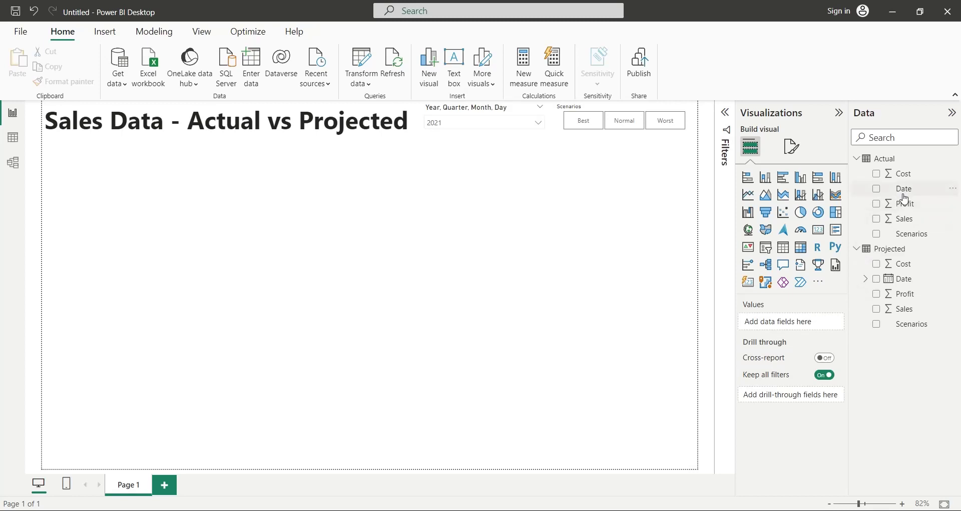
- Chart Actual Cost and Profit as a pie chart, narrowed under the title
drag(913, 181, 162, 194)
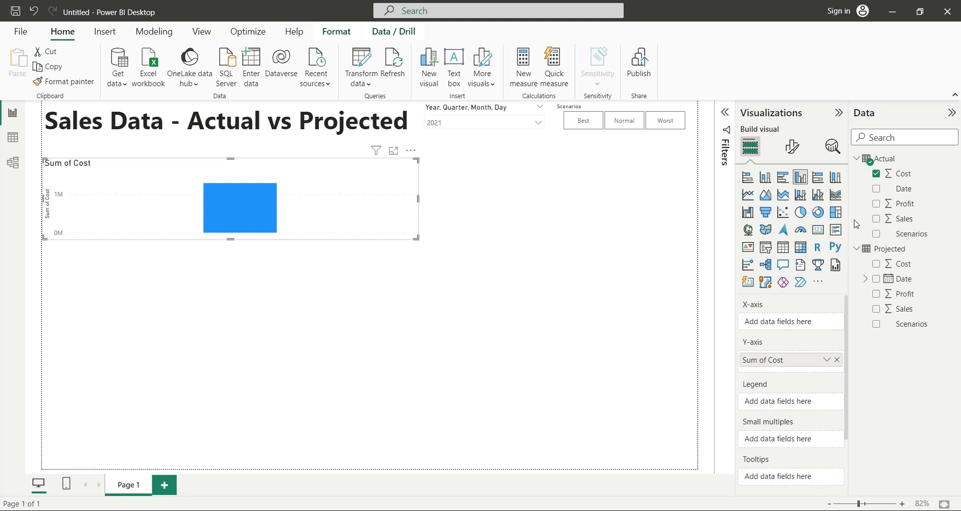
drag(910, 203, 803, 371)
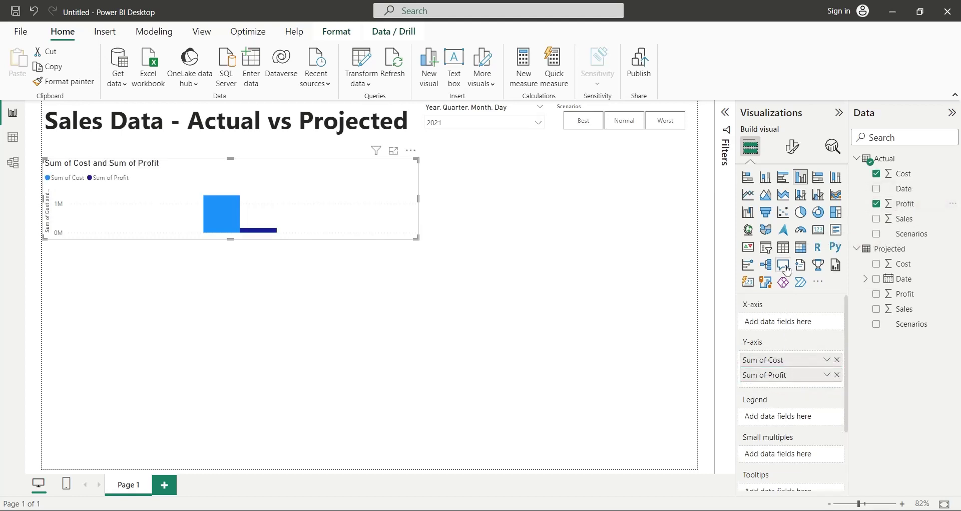
click(800, 212)
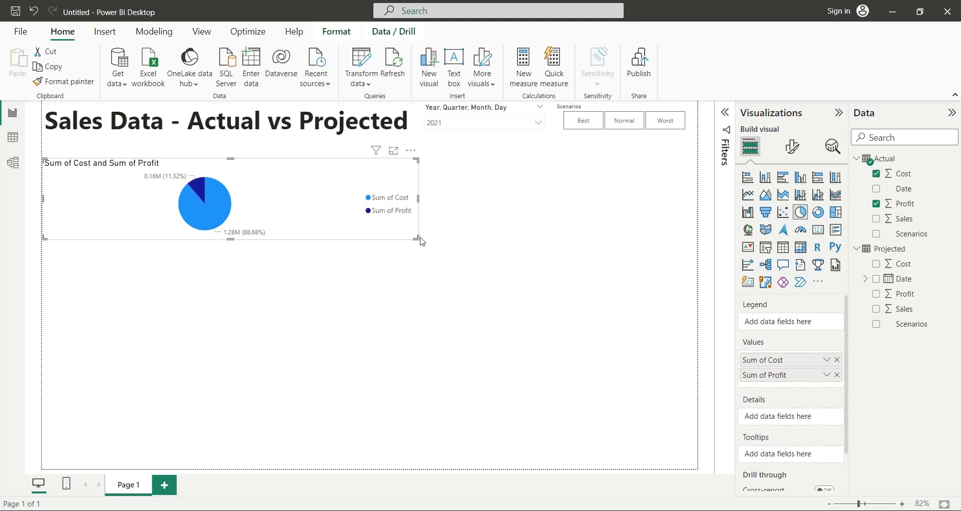
drag(417, 238, 189, 237)
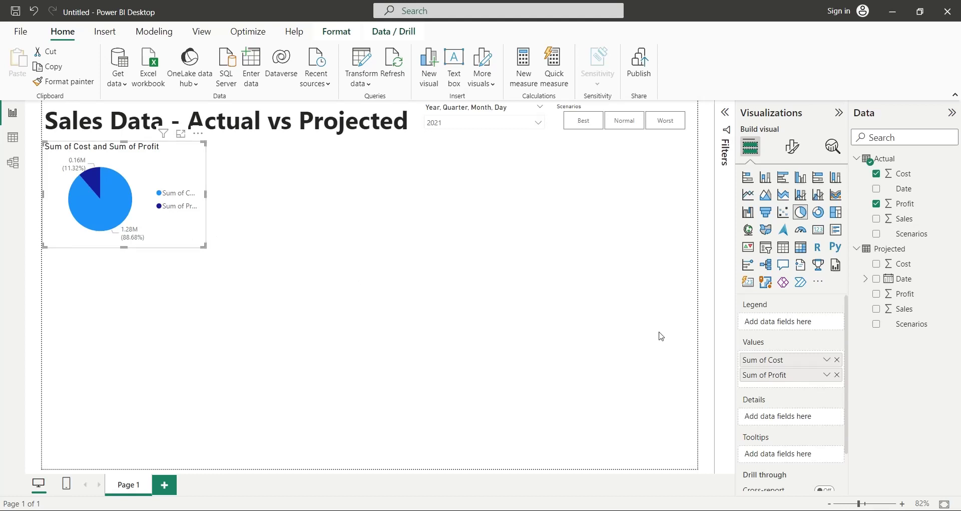
- Rename the Sum of Cost value to Actual Cost
double_click(783, 359)
text(X)
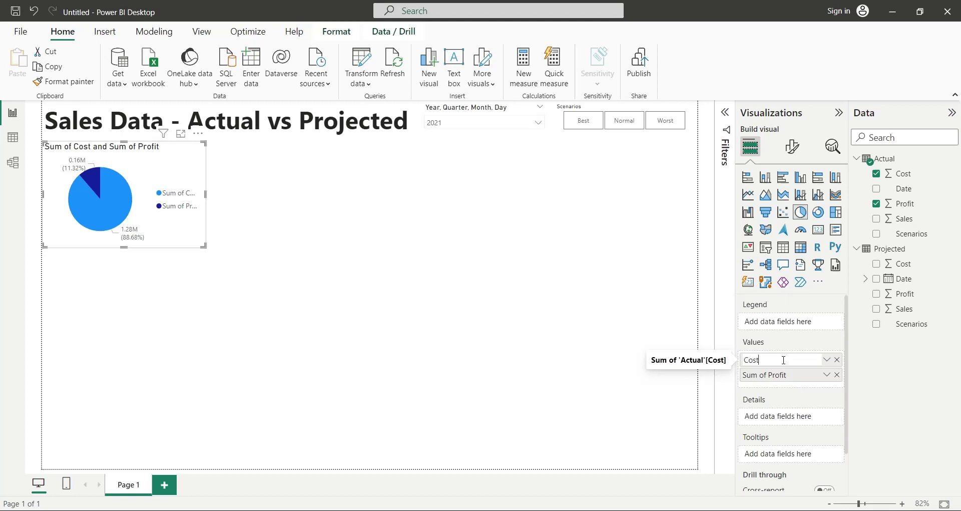
text(ost)
key(Home)
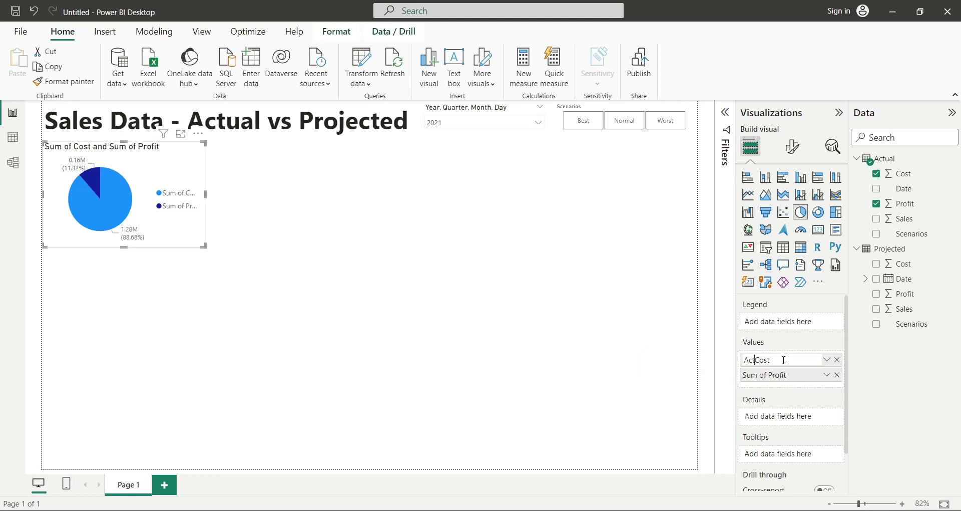
text(Actual)
key(Return)
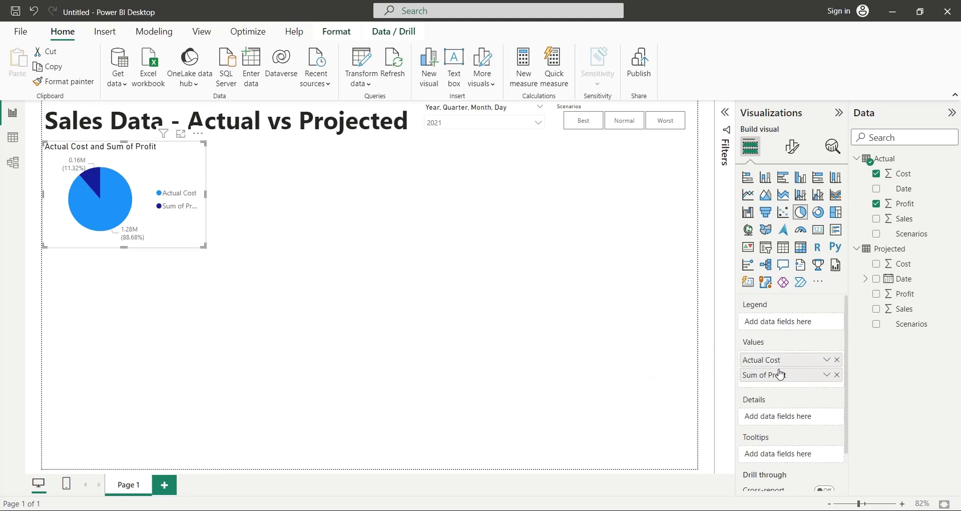
- Rename the Sum of Profit value to Actual Profit
double_click(780, 375)
key(Home)
key(ctrl+shift+Right)
key(ctrl+shift+Right)
text(A)
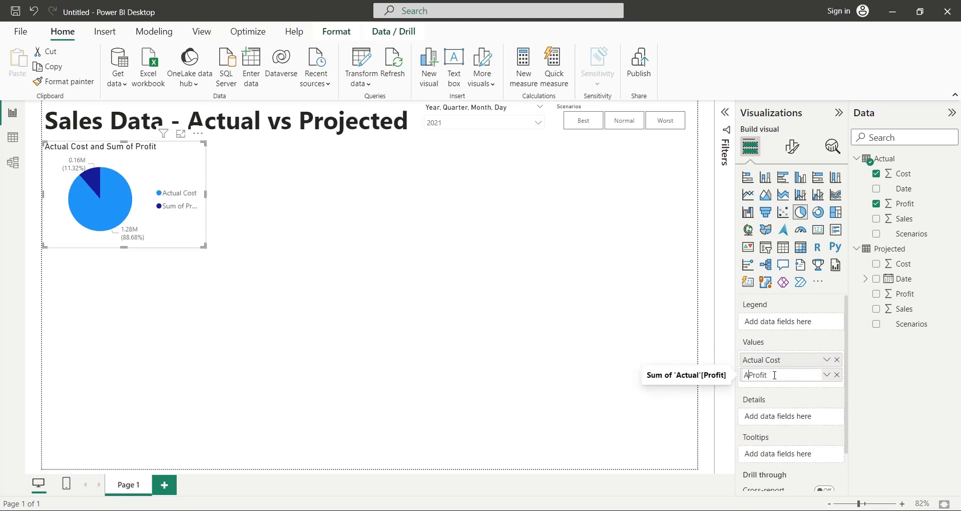
text(ctual)
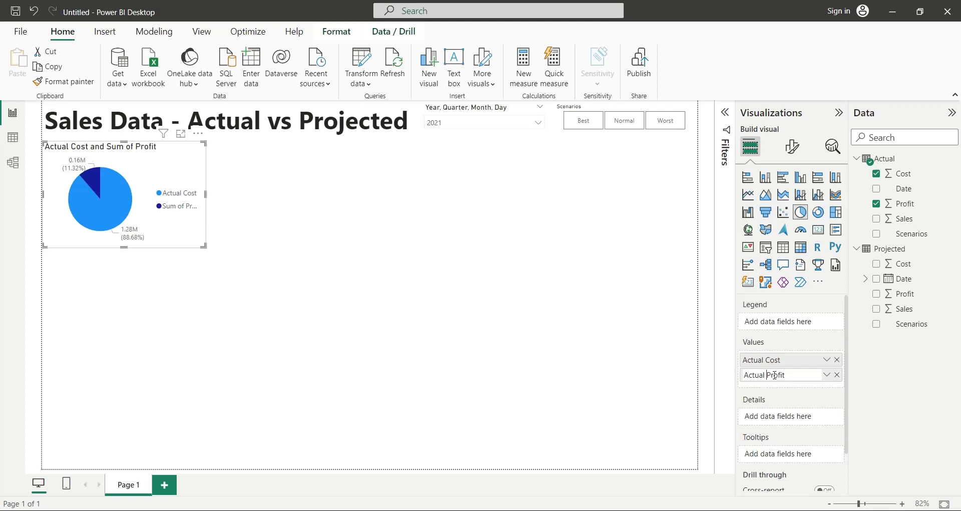
key(Return)
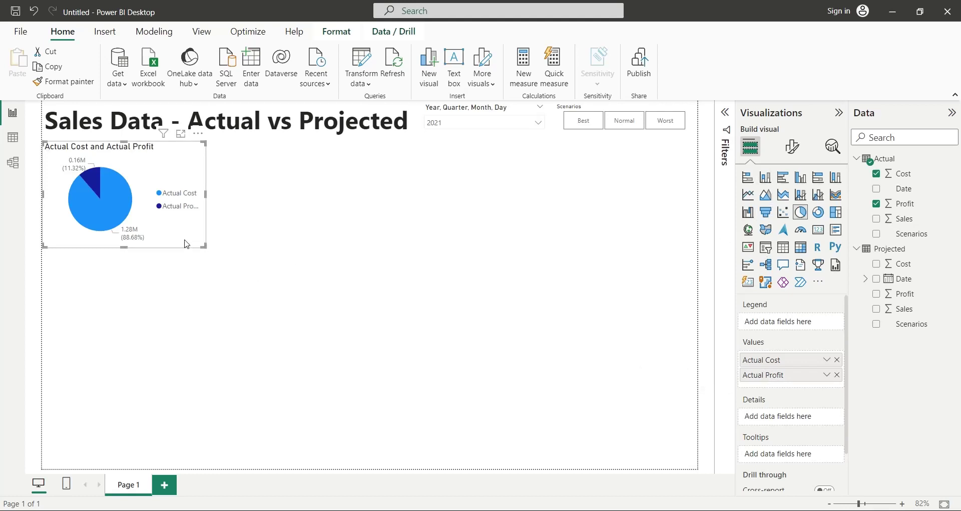
- Duplicate the pie chart beside the original and swap its values to Projected Cost and Projected Profit
key(ctrl+c)
key(ctrl+v)
drag(186, 244, 343, 242)
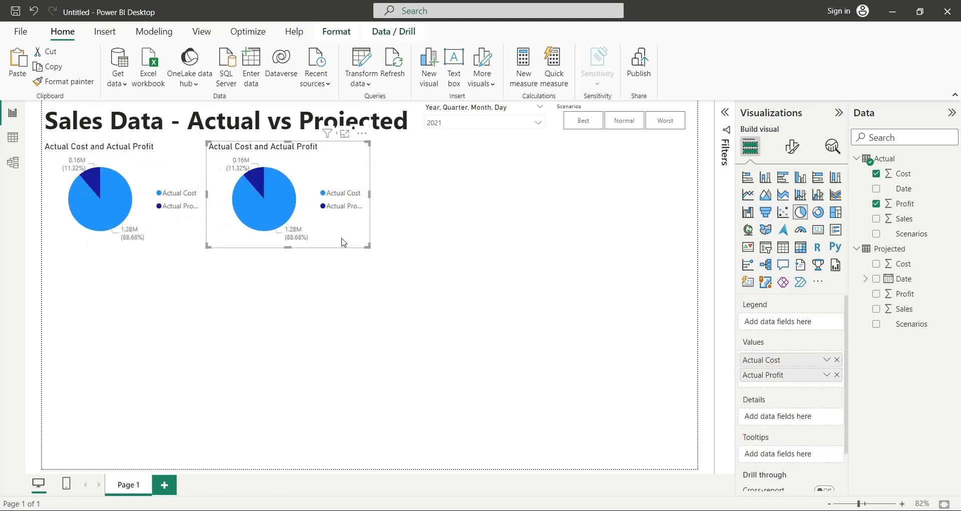
click(837, 359)
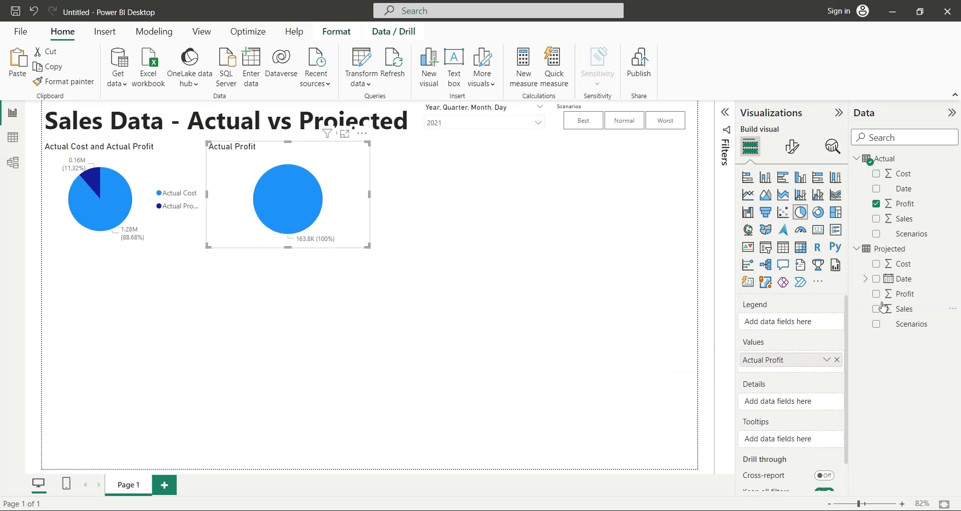
click(837, 360)
drag(906, 267, 796, 358)
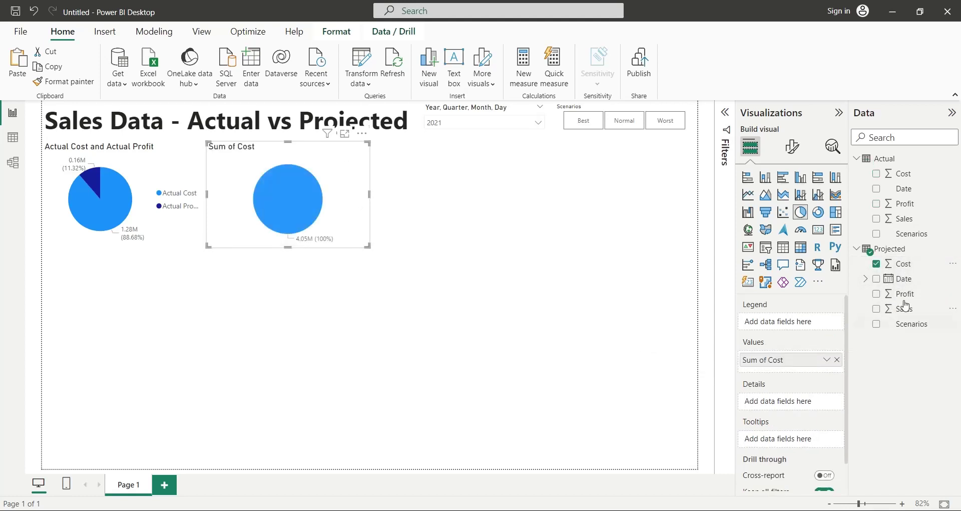
drag(914, 301, 807, 371)
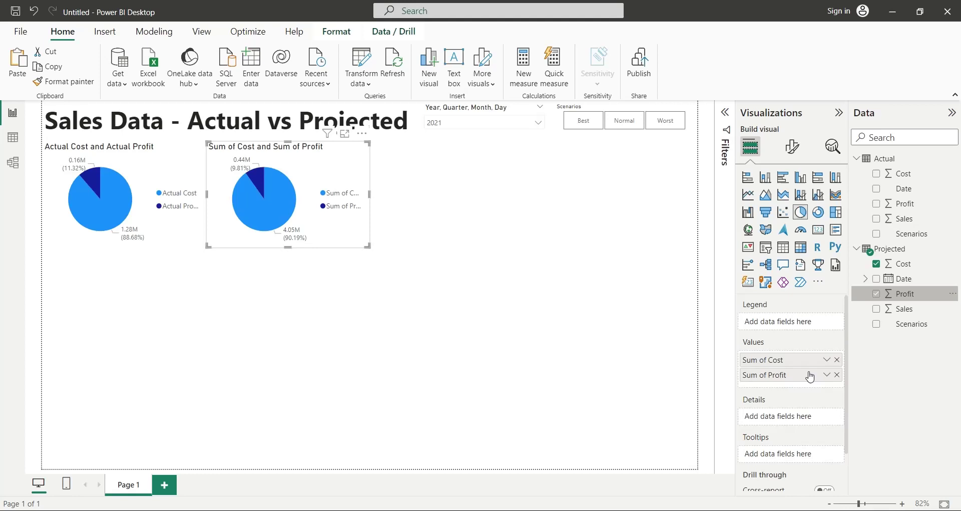
- Rename the duplicate pie's values to Projected Cost and Projected Profit
double_click(768, 361)
shift+click(769, 361)
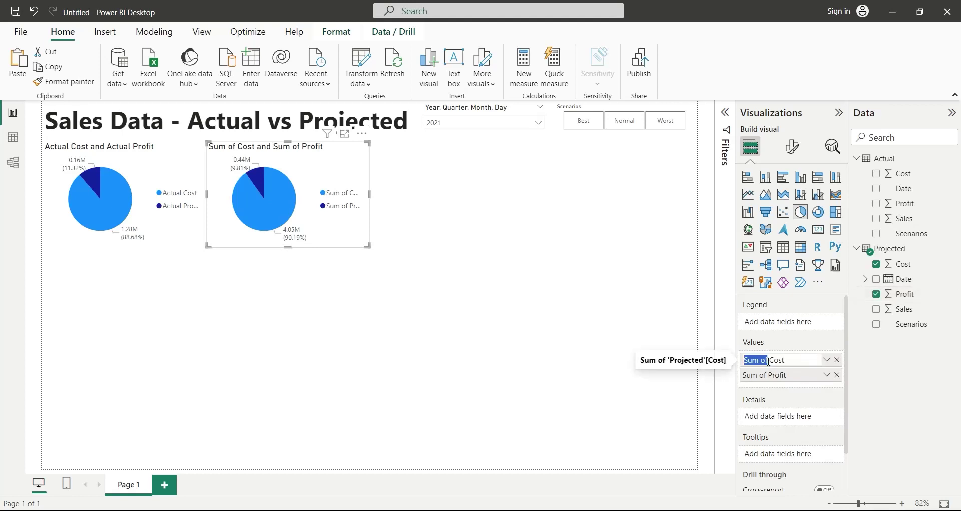
text(Projected)
double_click(770, 374)
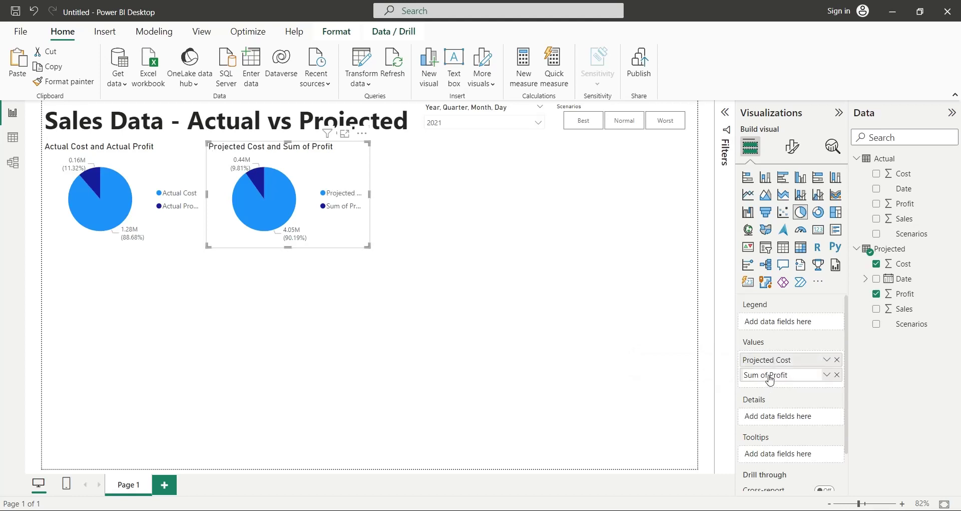
shift+click(768, 375)
text(Projected)
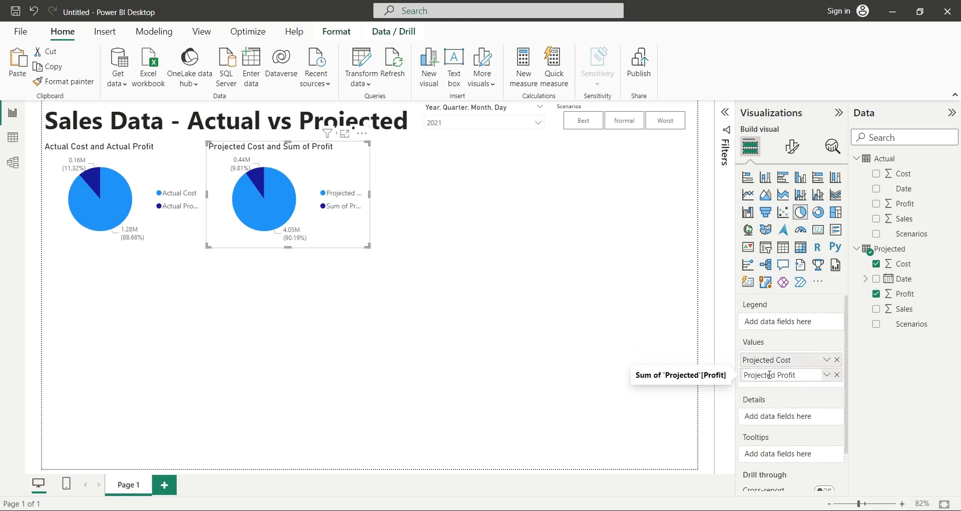
key(Return)
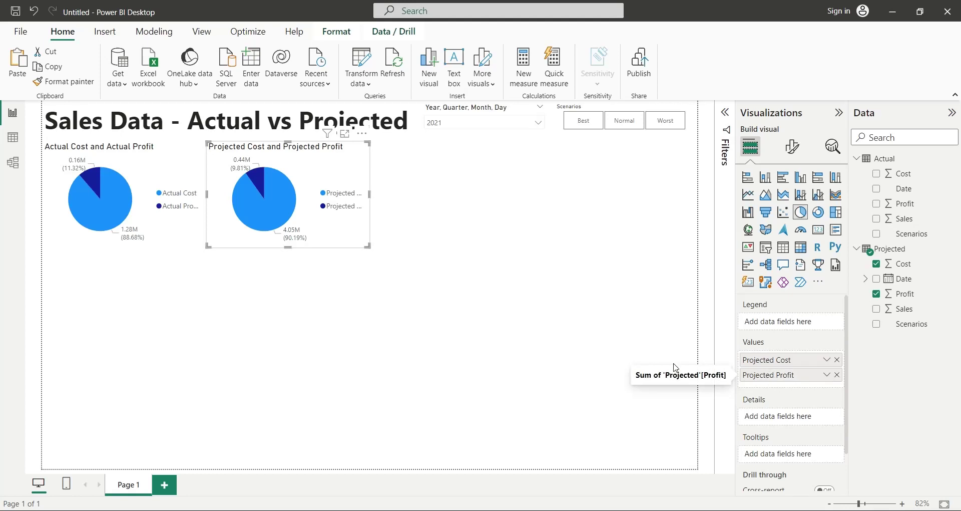
click(626, 335)
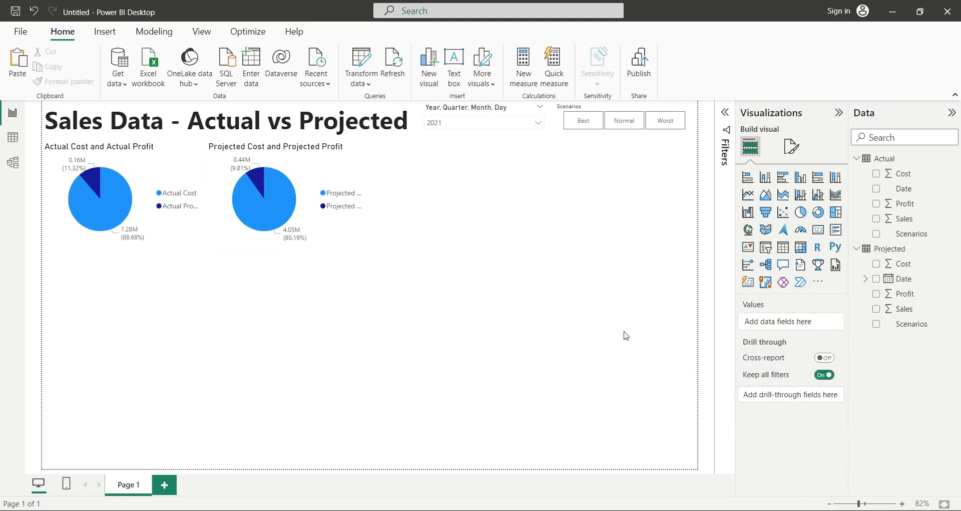
- Insert a scatter chart below the Scenarios slicer, widened toward the pies and made taller
click(782, 212)
drag(215, 302, 683, 176)
drag(532, 142, 371, 142)
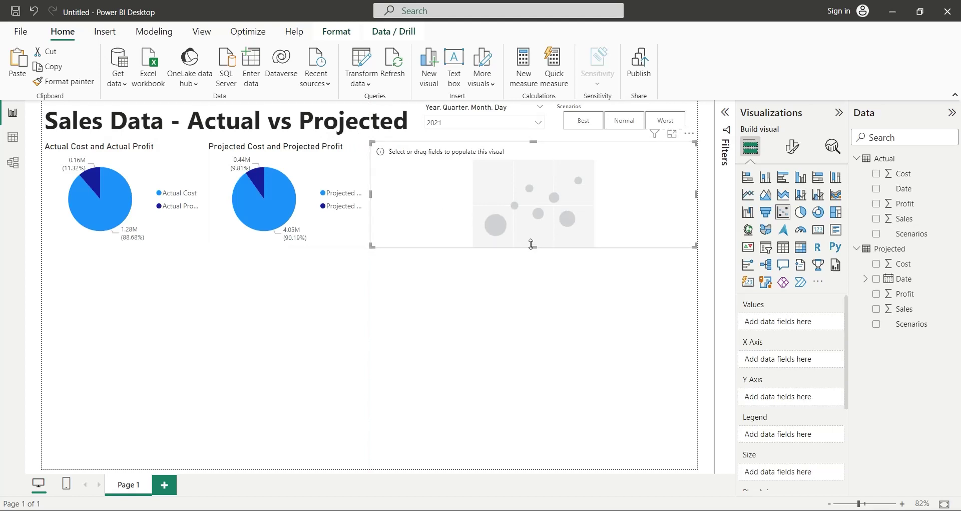
drag(533, 249, 531, 266)
- Stretch the Projected and Actual pie charts taller to match the scatter chart
click(326, 242)
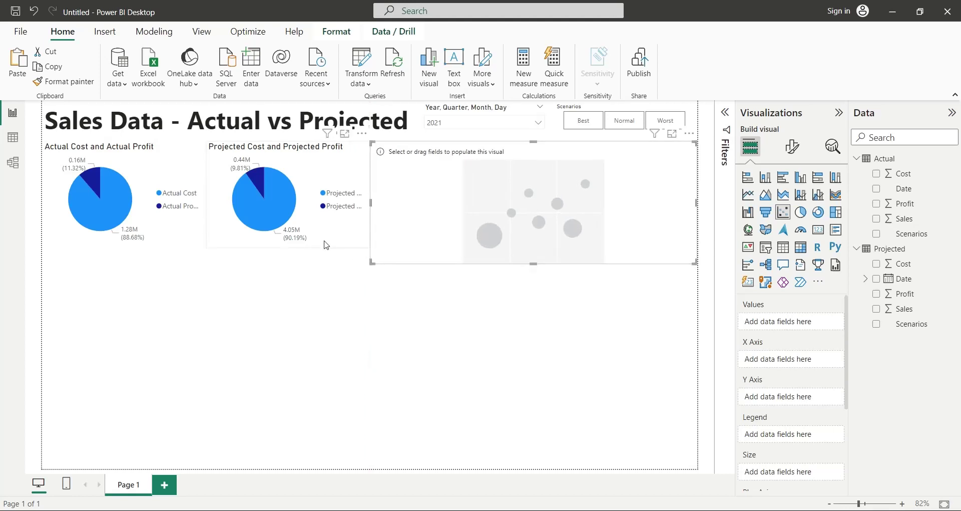
drag(287, 249, 286, 265)
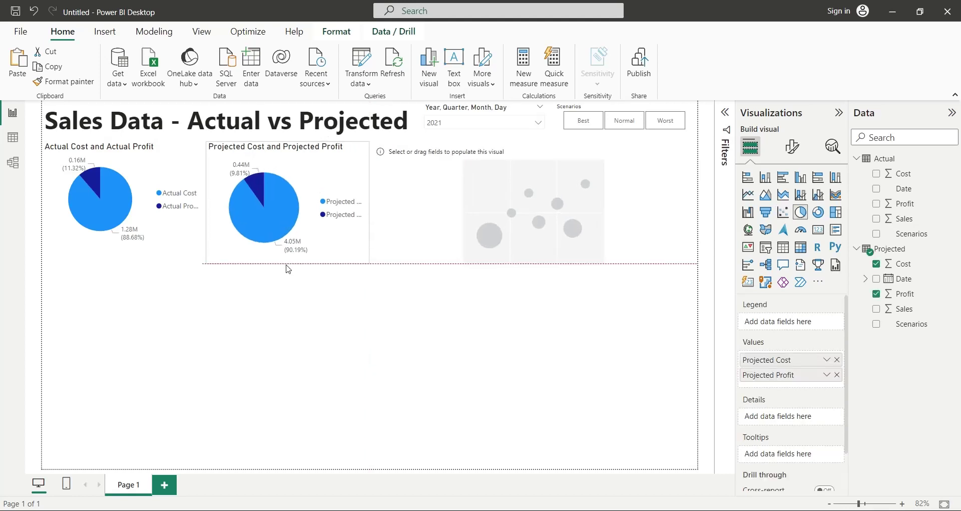
click(136, 249)
drag(124, 247, 125, 265)
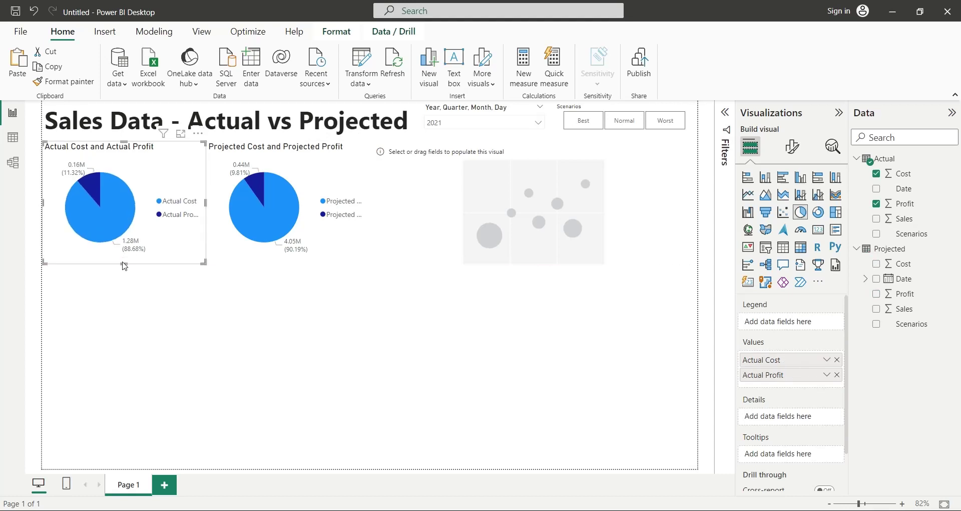
click(393, 246)
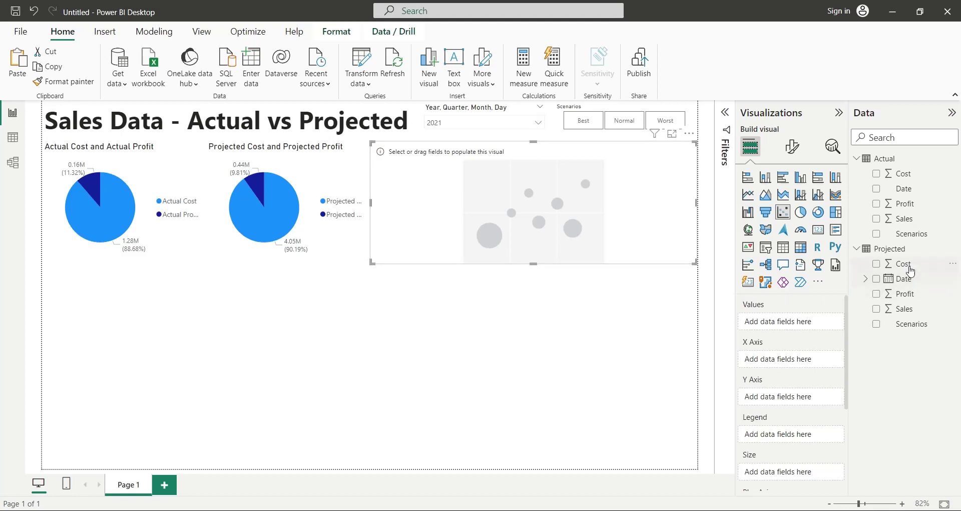
- Put Projected Cost on the X axis and Projected Profit on the Y axis, both set to Don't summarize
drag(907, 264, 801, 360)
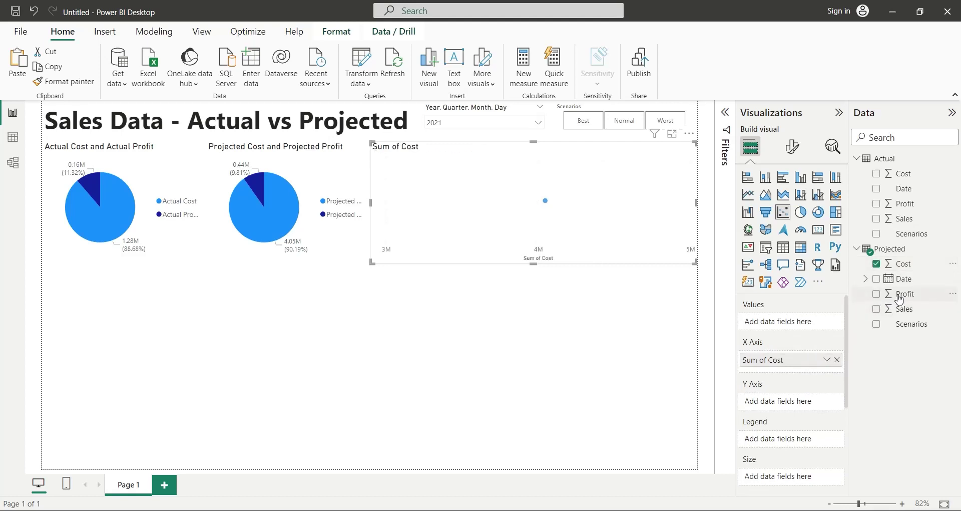
drag(880, 296, 784, 404)
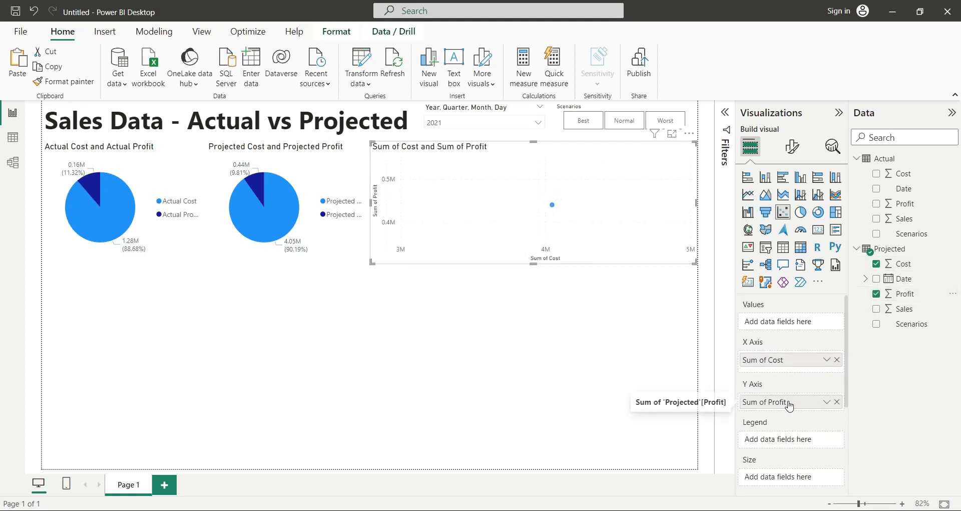
click(827, 359)
click(859, 196)
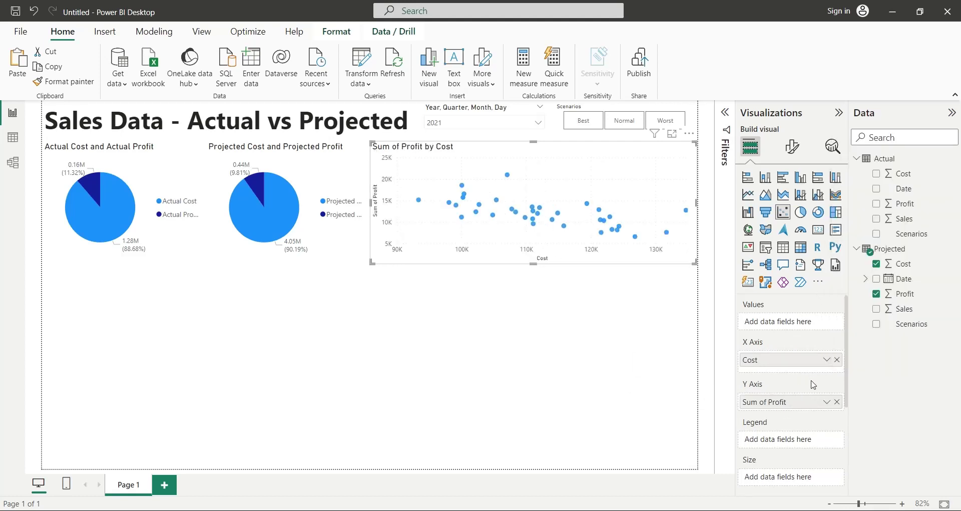
click(827, 401)
click(864, 235)
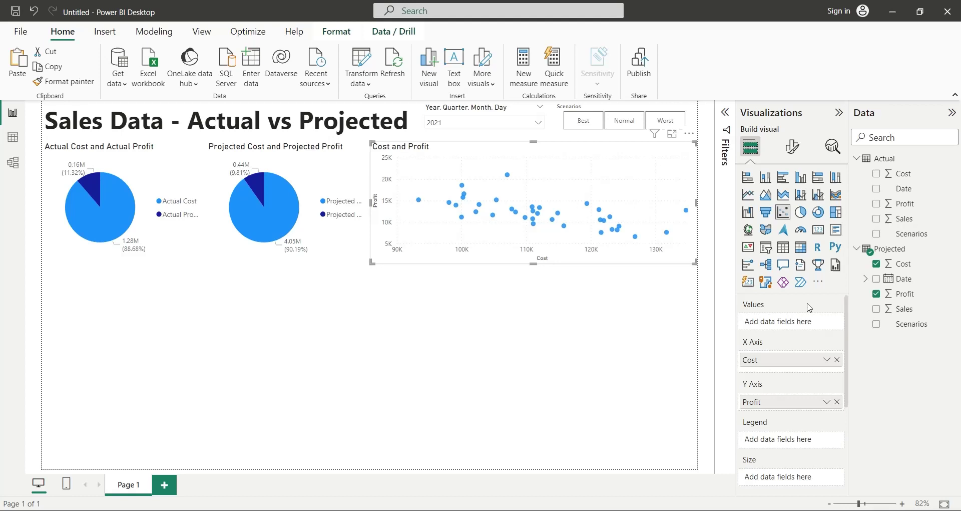
- Filter the charts to the Best, Normal and Worst scenarios in turn, then clear the scenario filter
click(586, 124)
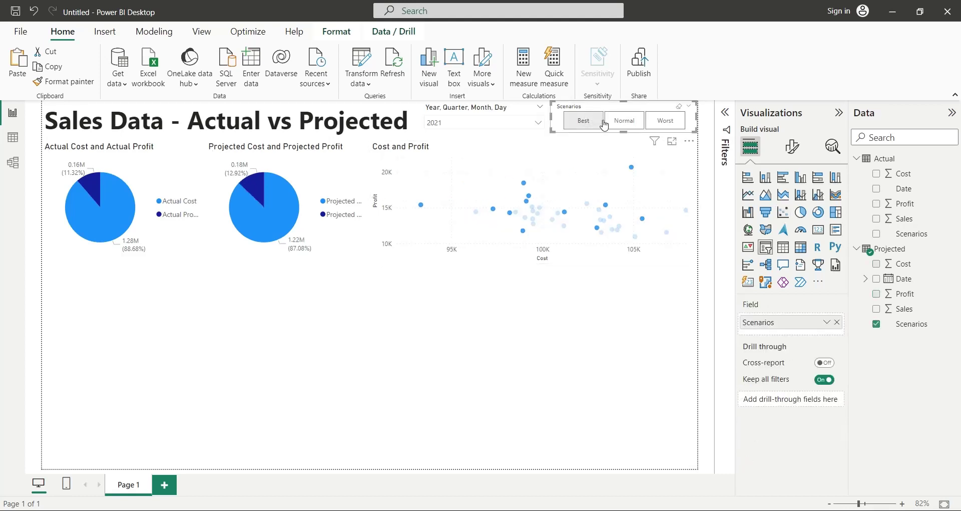
click(616, 123)
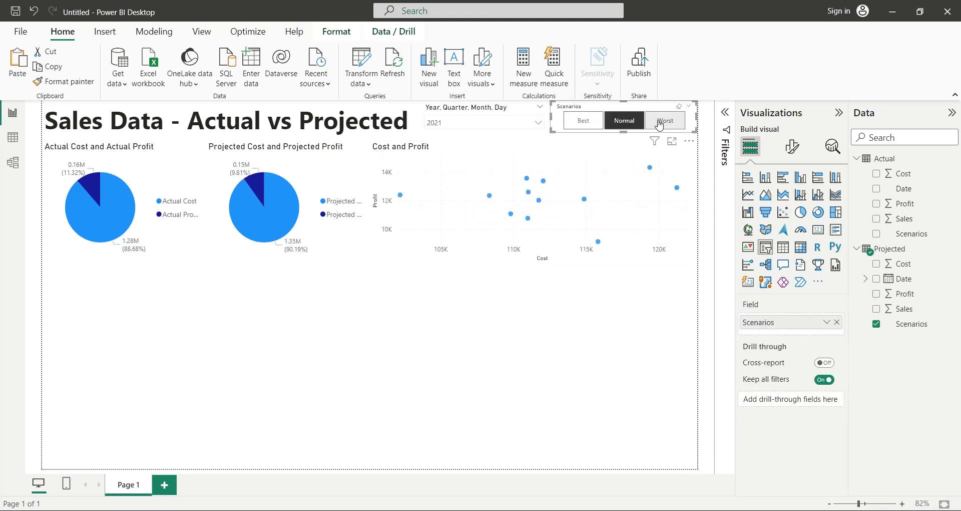
click(660, 124)
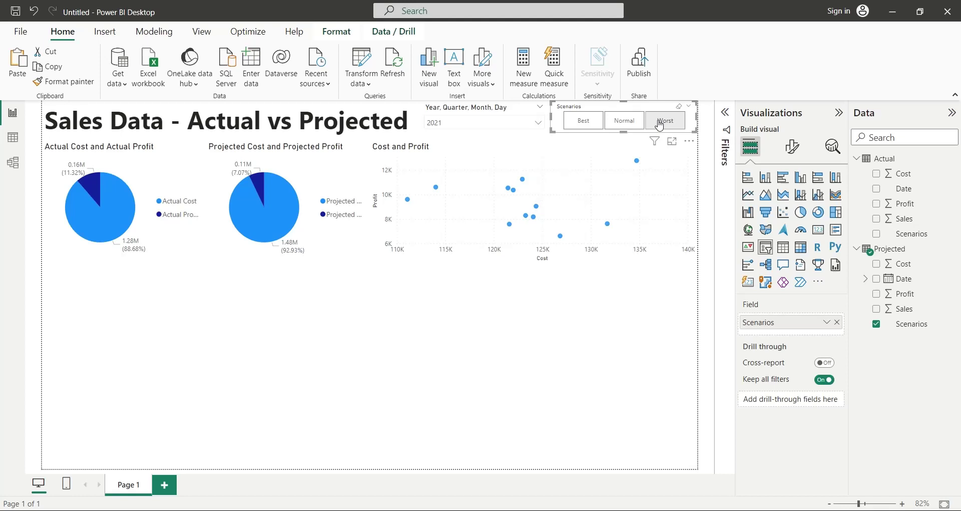
click(660, 124)
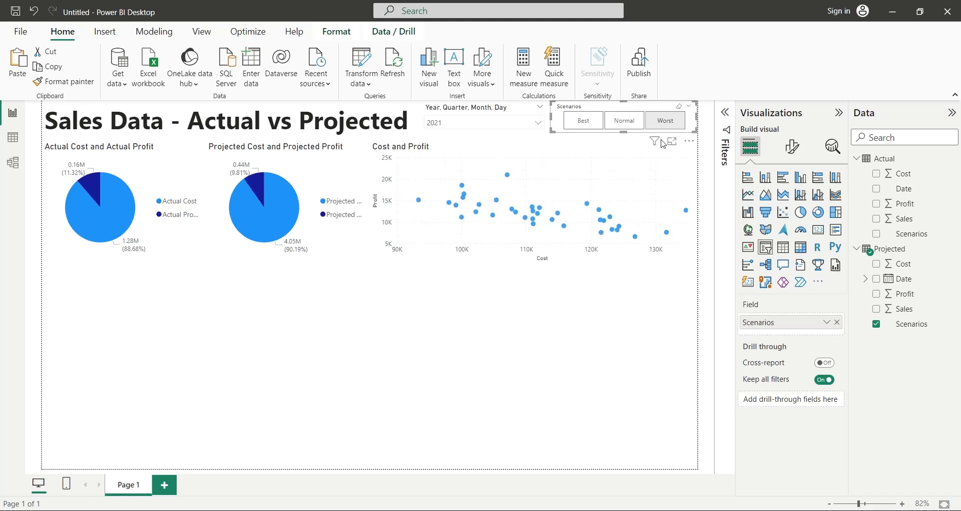
click(665, 326)
- Add an enlarged line-and-clustered-column chart with Projected Sales and Actual Sales as labelled columns
click(817, 194)
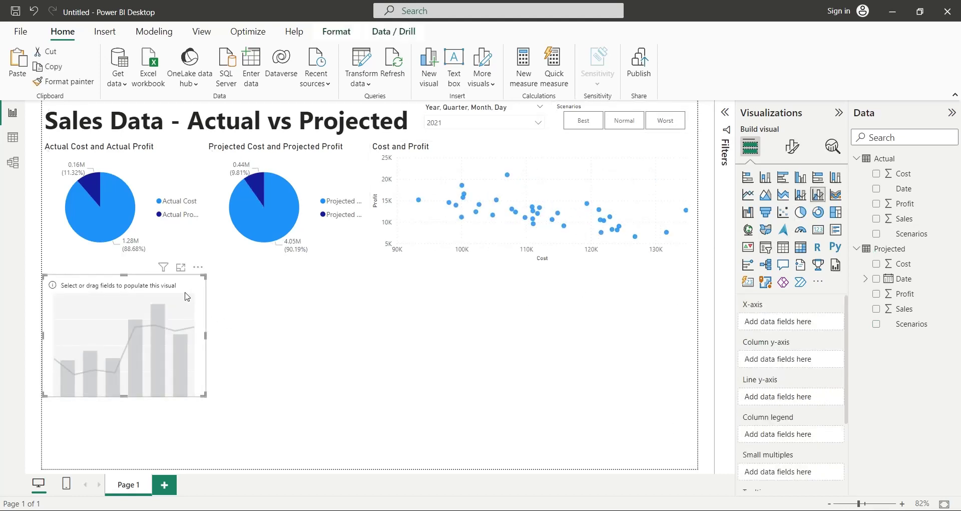
drag(132, 277, 132, 267)
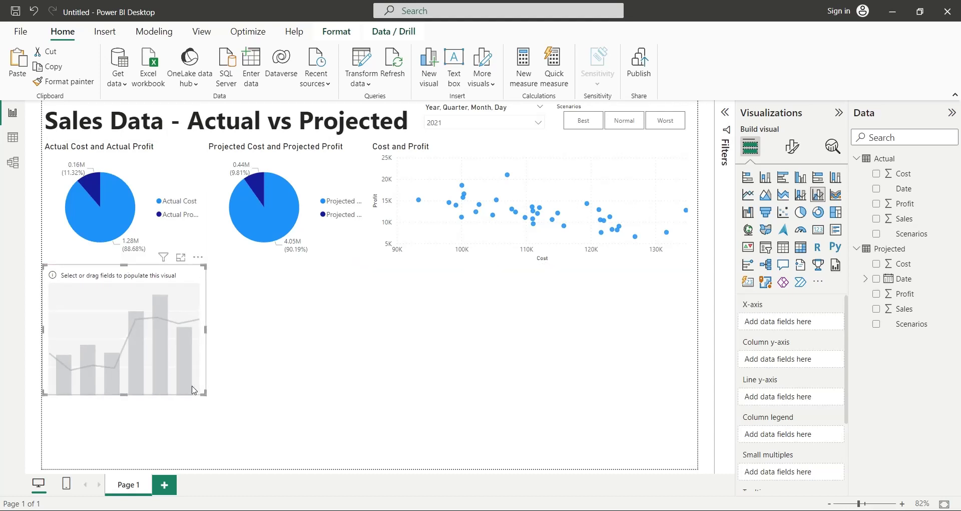
drag(204, 393, 369, 467)
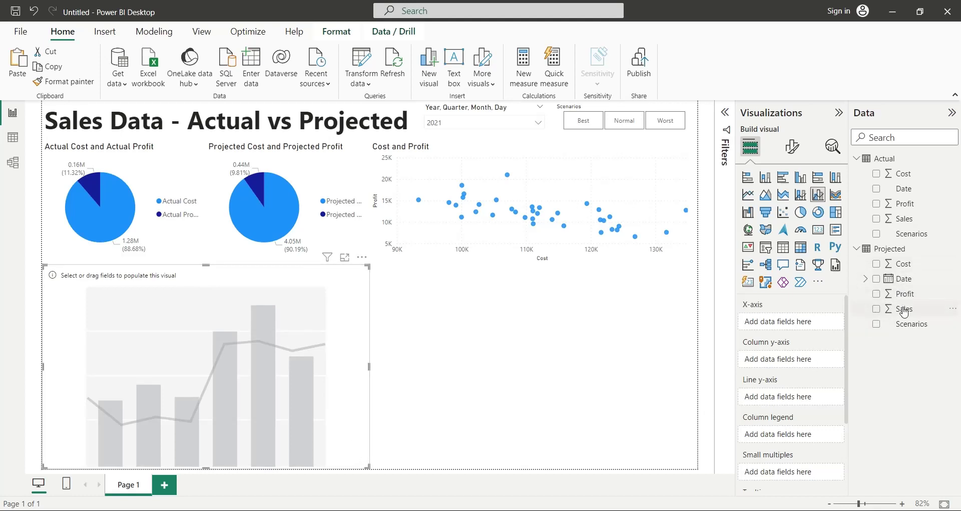
drag(904, 311, 793, 359)
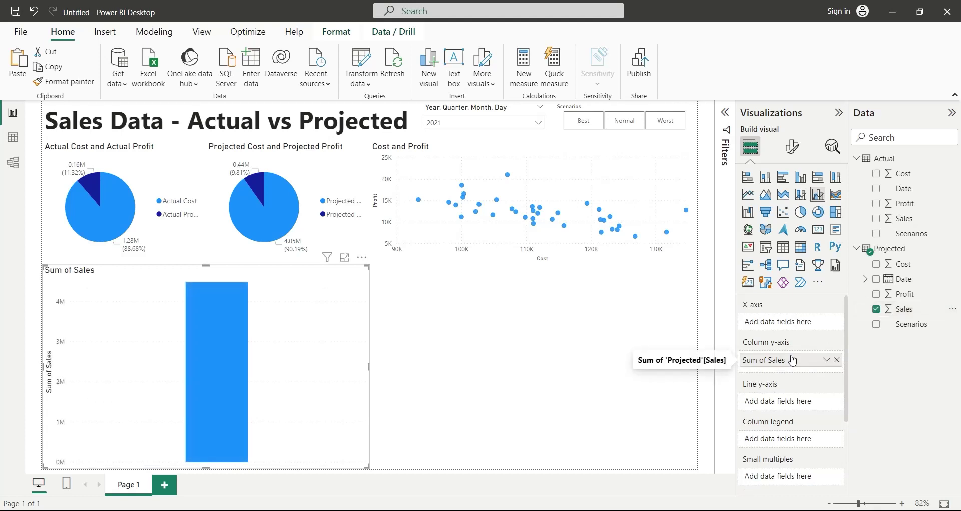
double_click(795, 361)
drag(744, 360, 770, 361)
text(Proje)
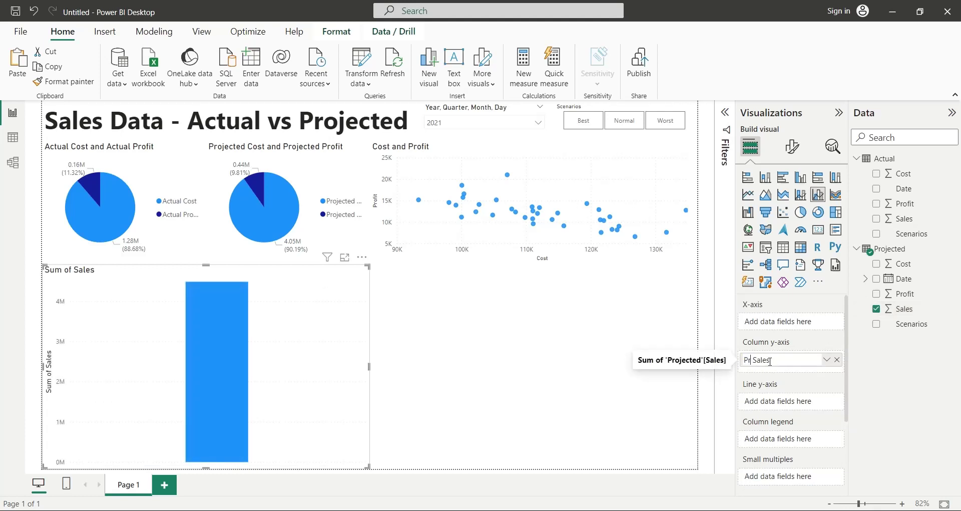
text(cted)
key(Return)
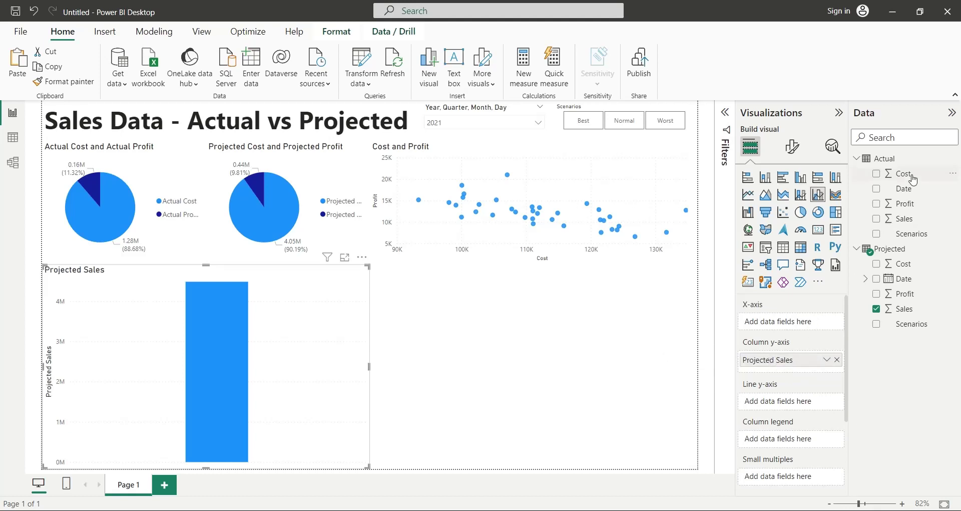
drag(904, 219, 766, 360)
double_click(771, 360)
text(A)
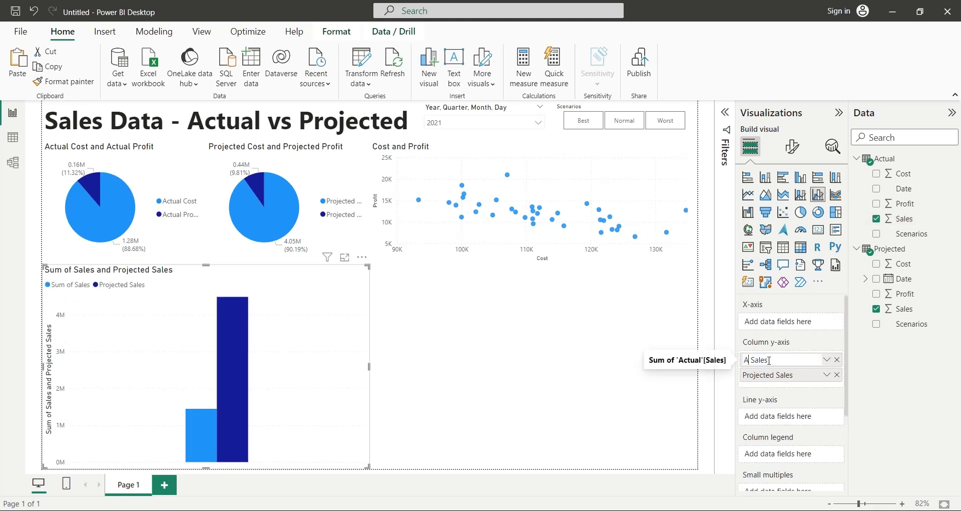
text(ctual)
key(Return)
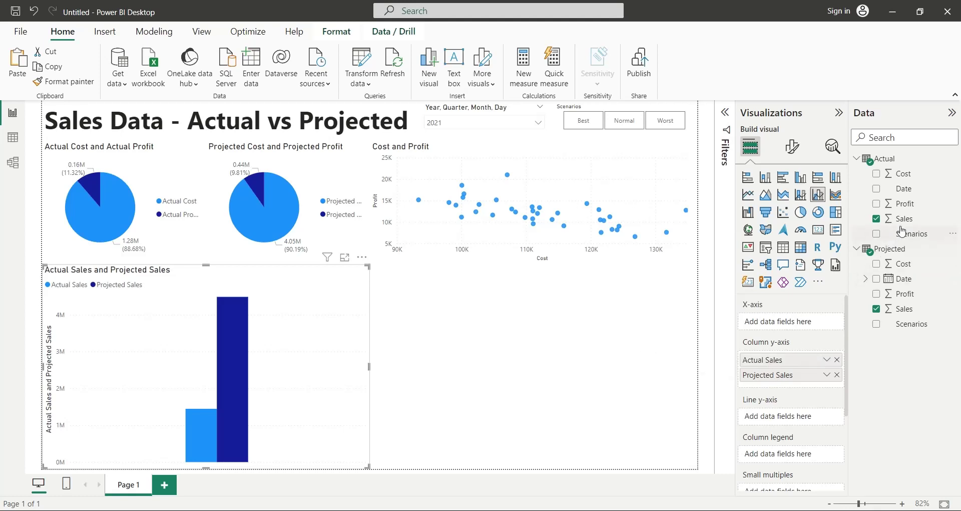
- Add Actual Profit and Projected Profit as labelled line series on the combo chart
drag(904, 203, 796, 416)
double_click(769, 417)
text(Actual Profit)
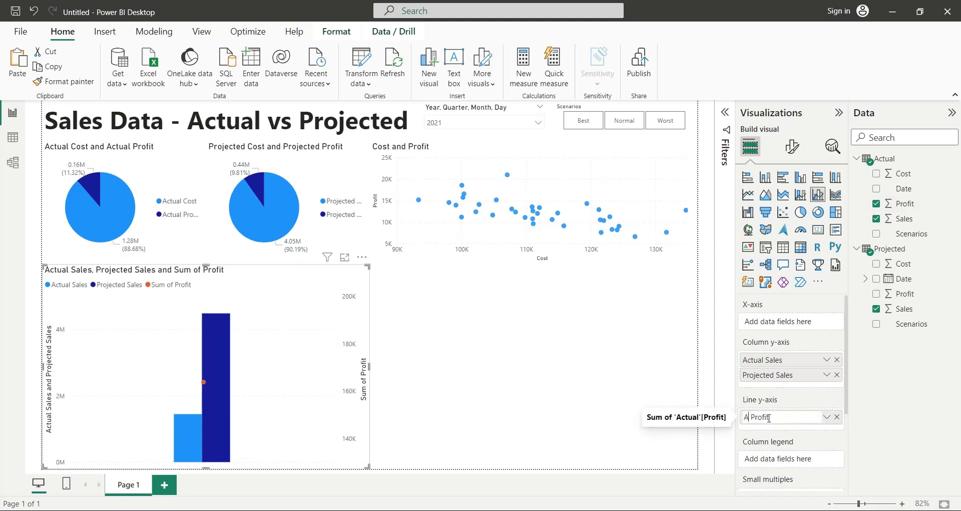
key(Return)
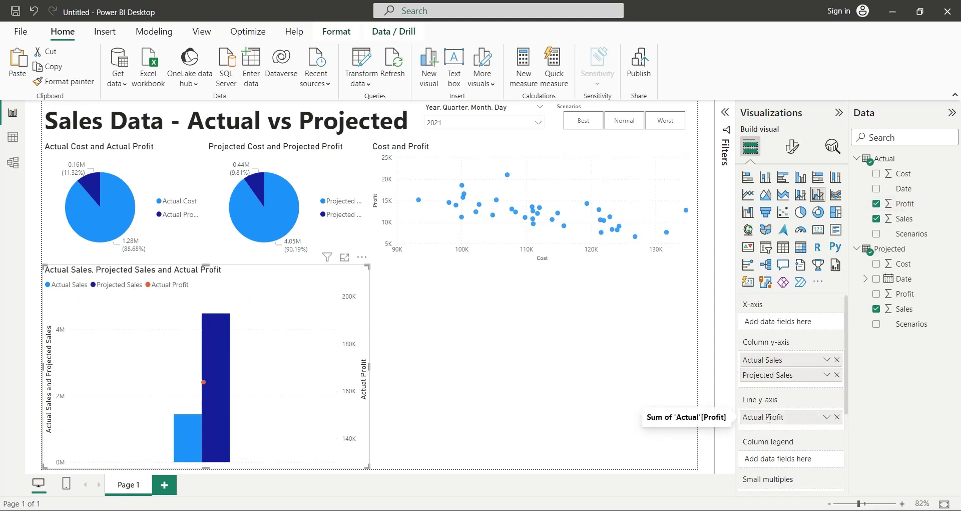
drag(896, 295, 834, 352)
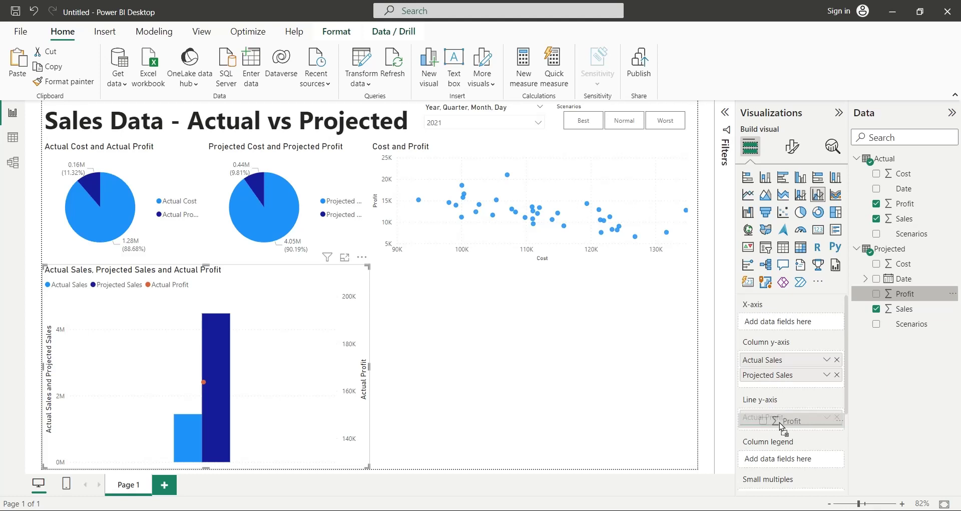
drag(782, 426, 769, 434)
double_click(769, 433)
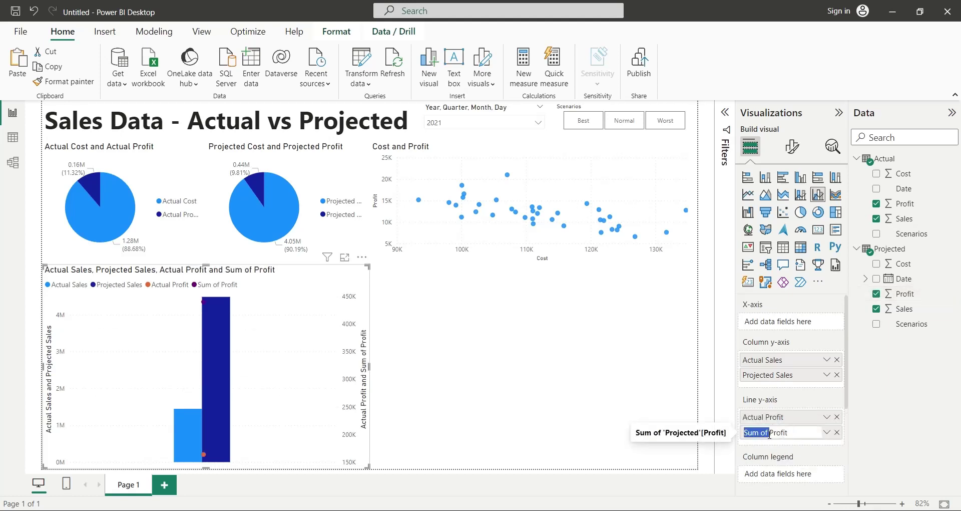
text(Projected)
key(Return)
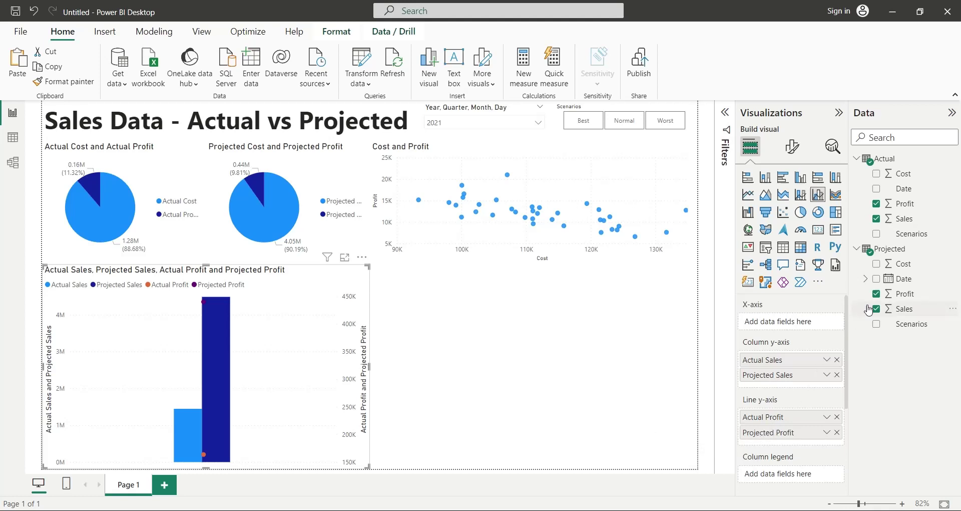
- Put the Projected Date hierarchy on the combo chart's axis, without quarters and days, so it shows months
drag(900, 278, 798, 323)
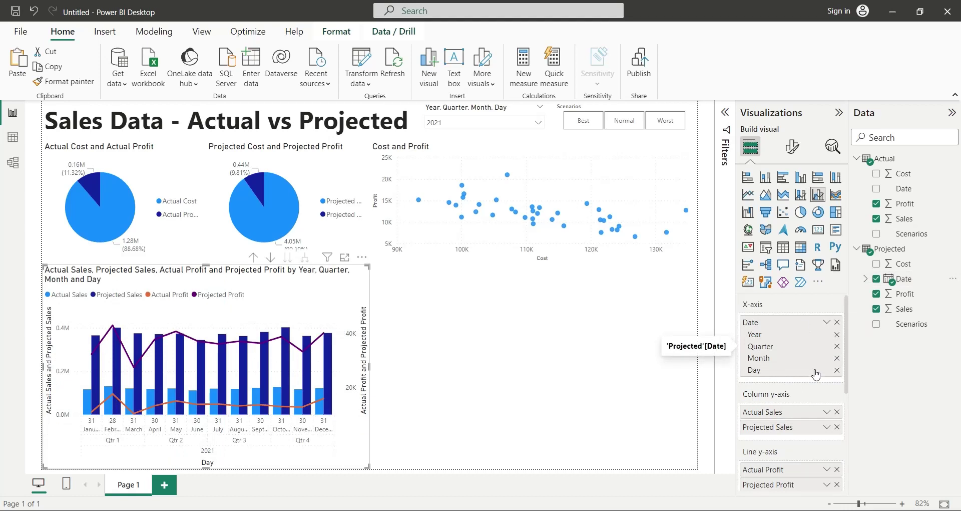
click(837, 346)
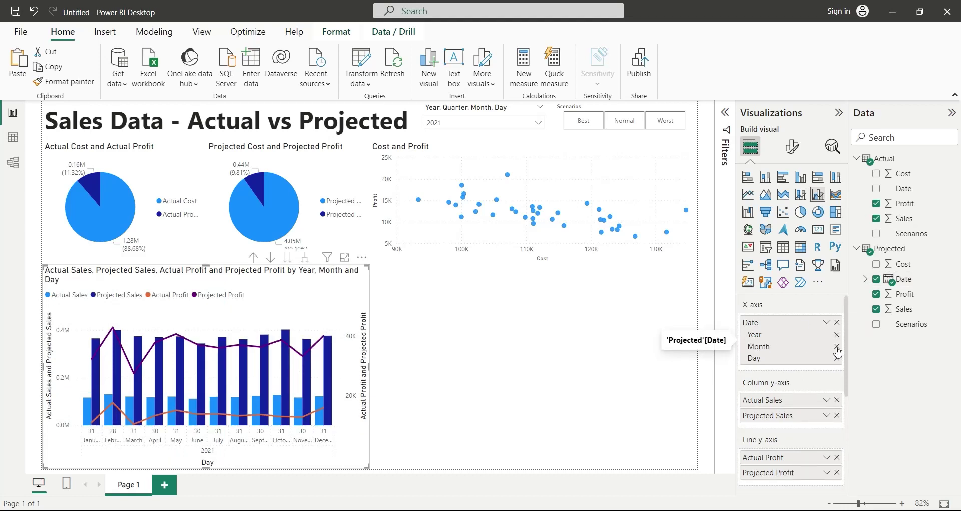
click(837, 357)
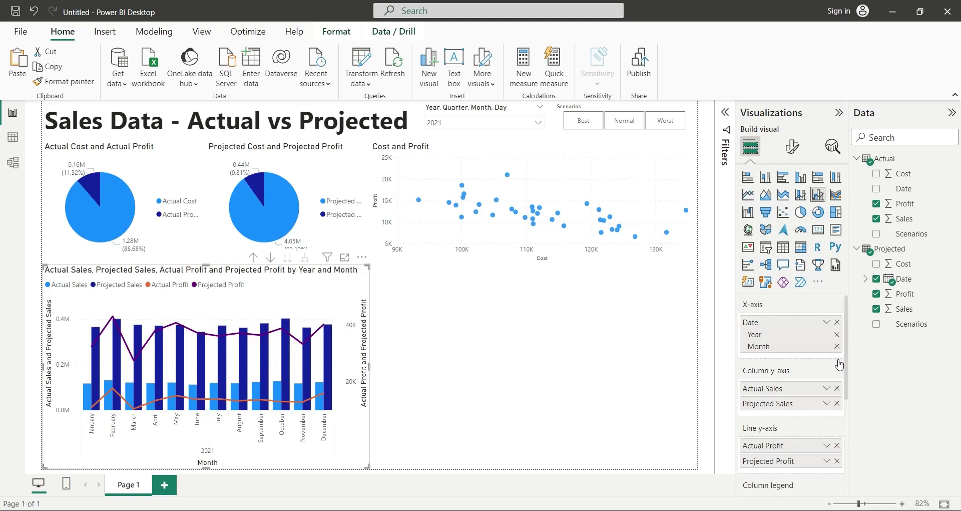
click(434, 307)
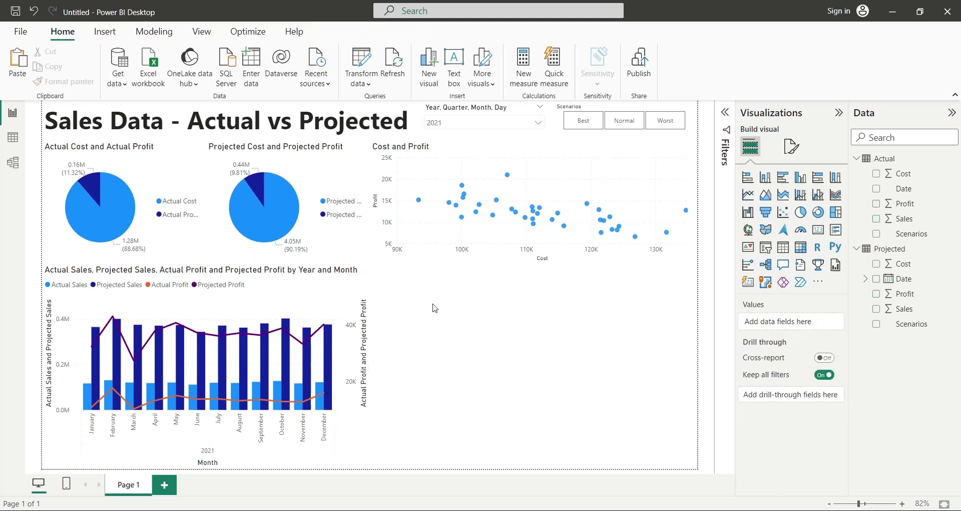
click(345, 320)
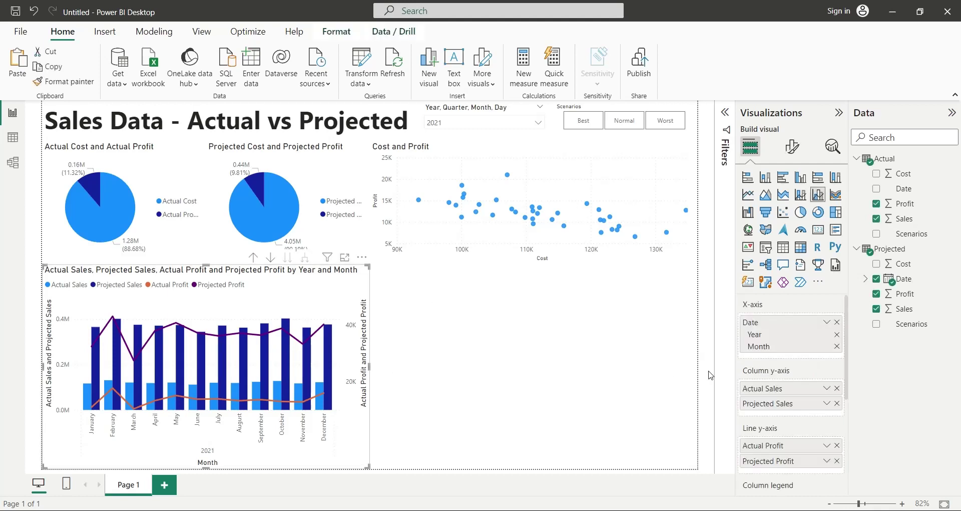
- Switch Actual and Projected Sales and Actual and Projected Profit from Sum to Average
click(827, 389)
click(862, 249)
click(827, 403)
click(863, 263)
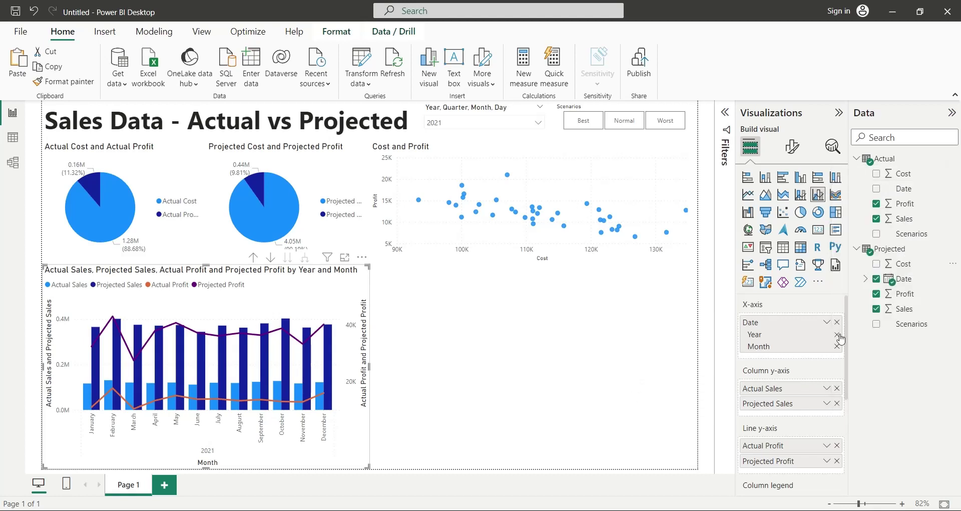
click(826, 445)
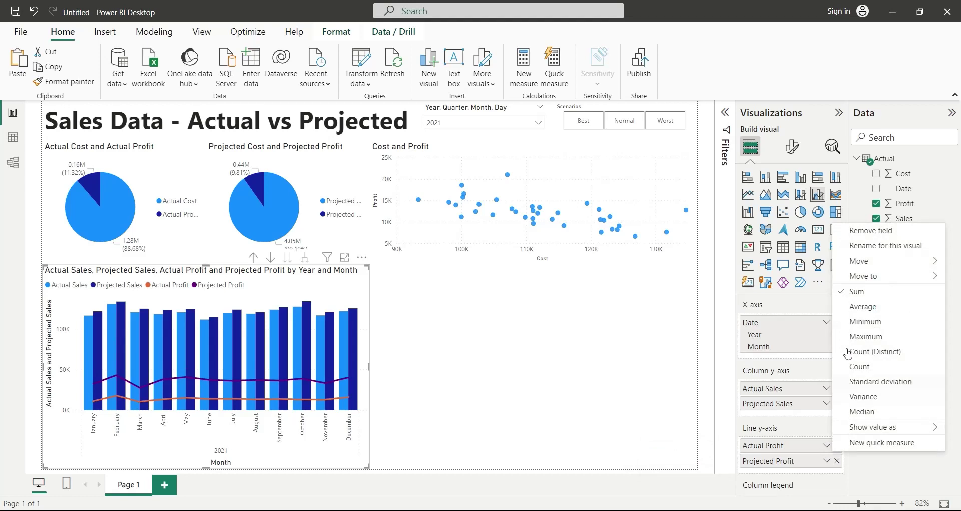
click(861, 306)
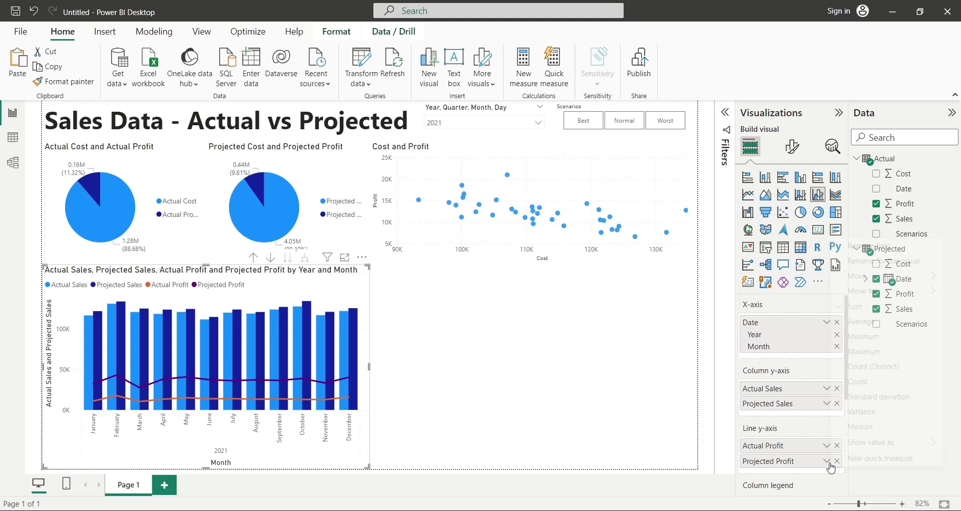
click(826, 461)
click(863, 321)
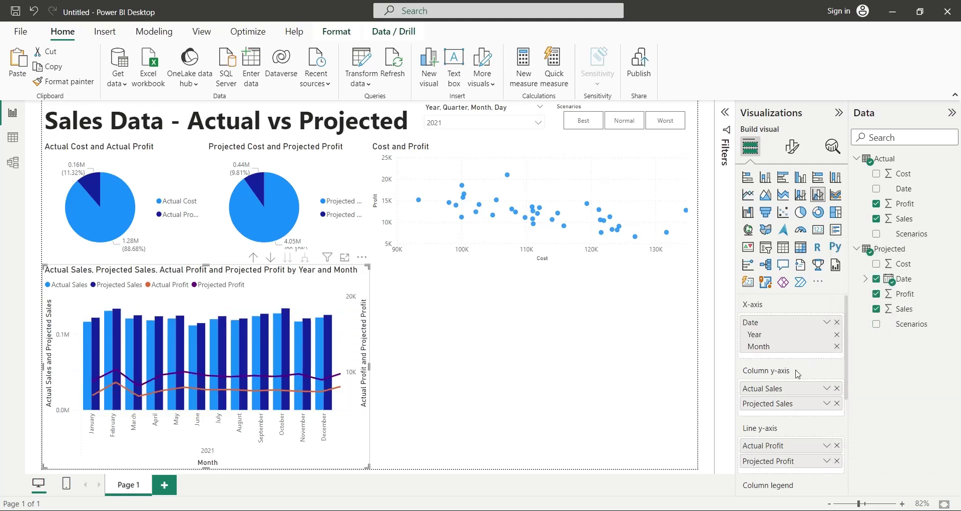
click(541, 365)
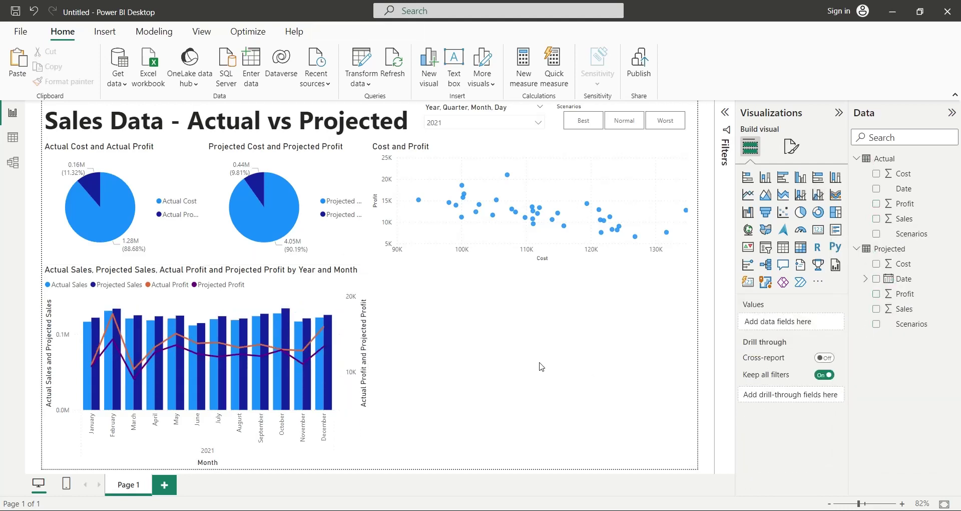
- Duplicate the monthly combo chart into the empty lower-right area
click(318, 284)
key(ctrl+c)
key(ctrl+v)
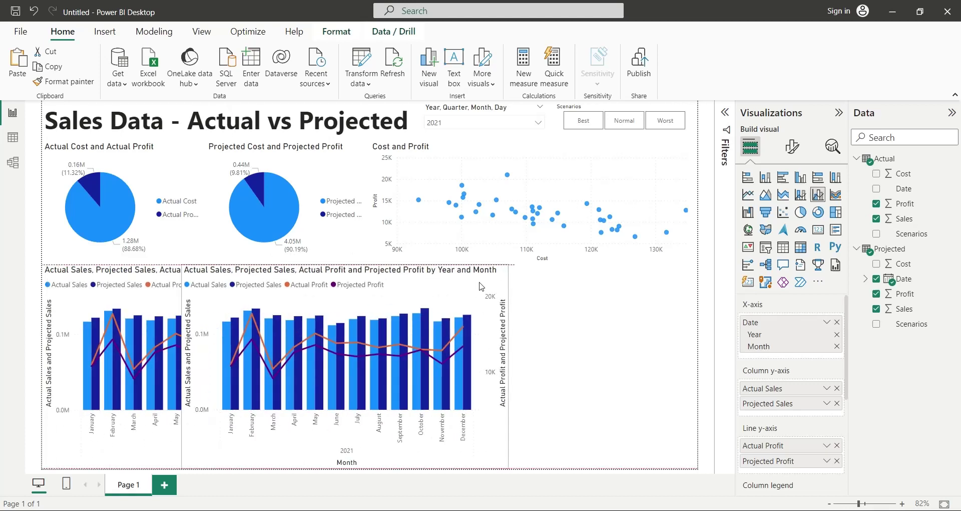
drag(643, 286, 637, 288)
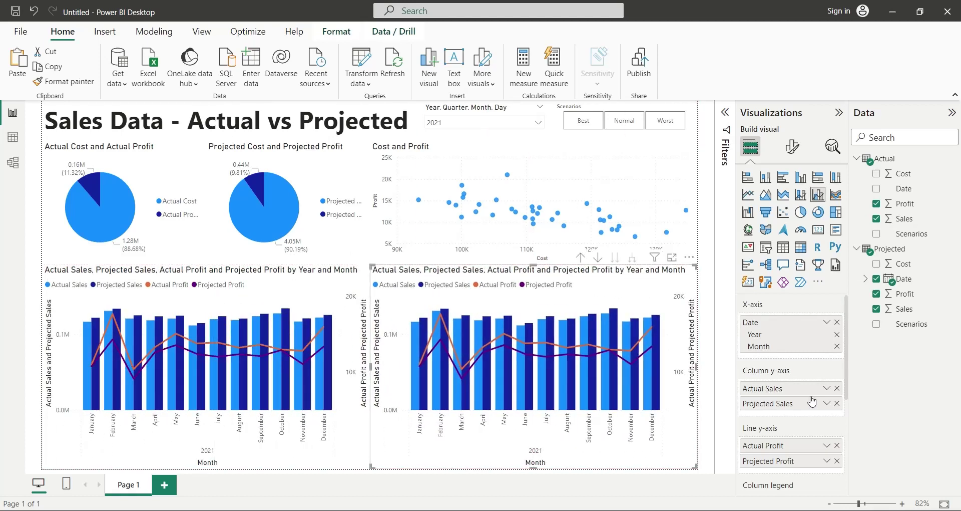
- Replace the copy's Sales columns with Actual Cost and Projected Cost, labelled accordingly
click(837, 387)
click(837, 388)
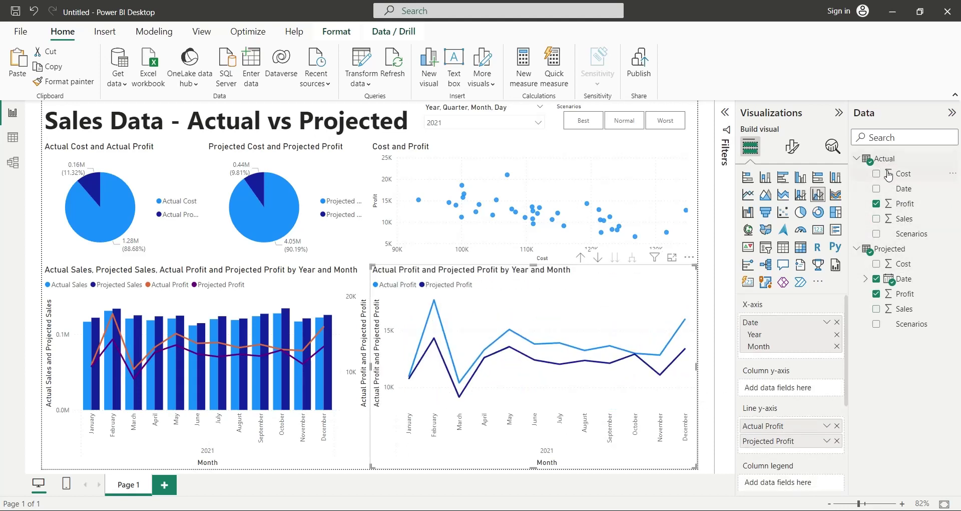
drag(896, 173, 795, 390)
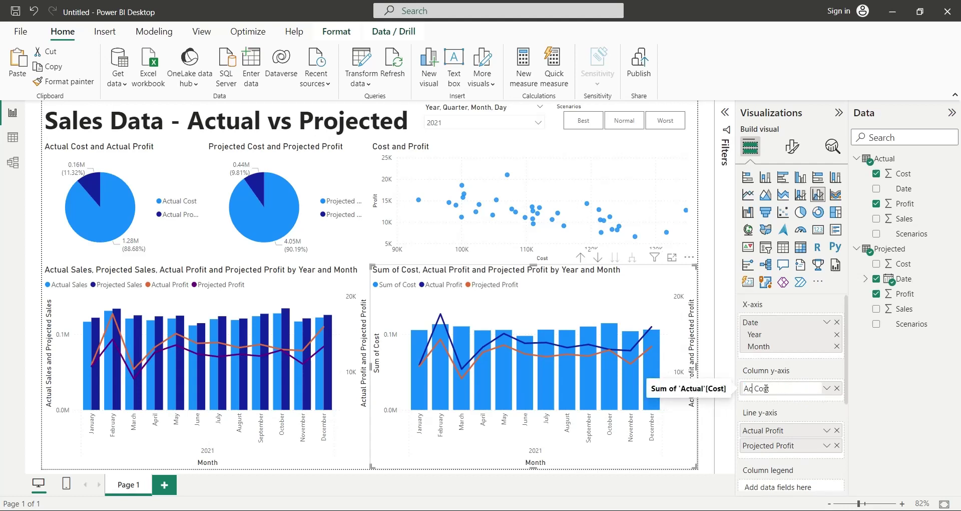
text(al)
key(Return)
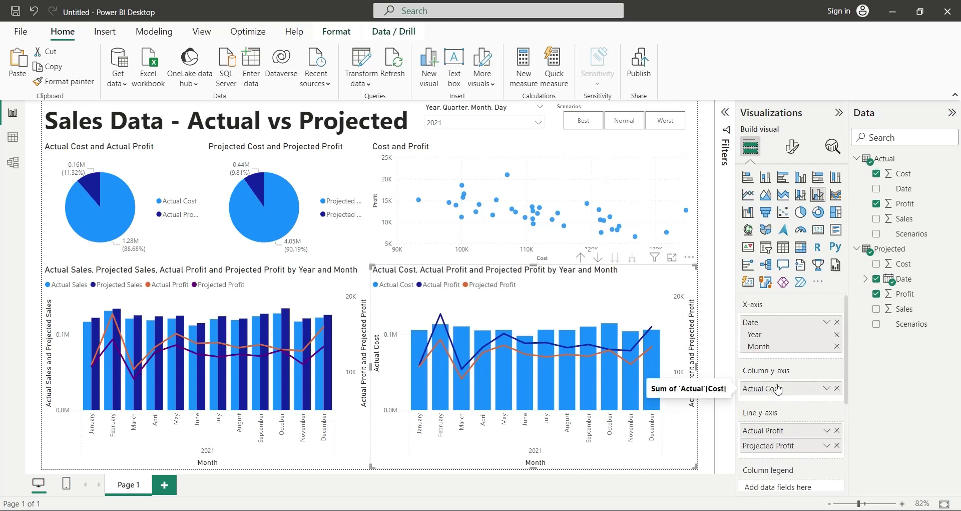
drag(899, 264, 776, 410)
double_click(776, 409)
key(ctrl+shift+Left)
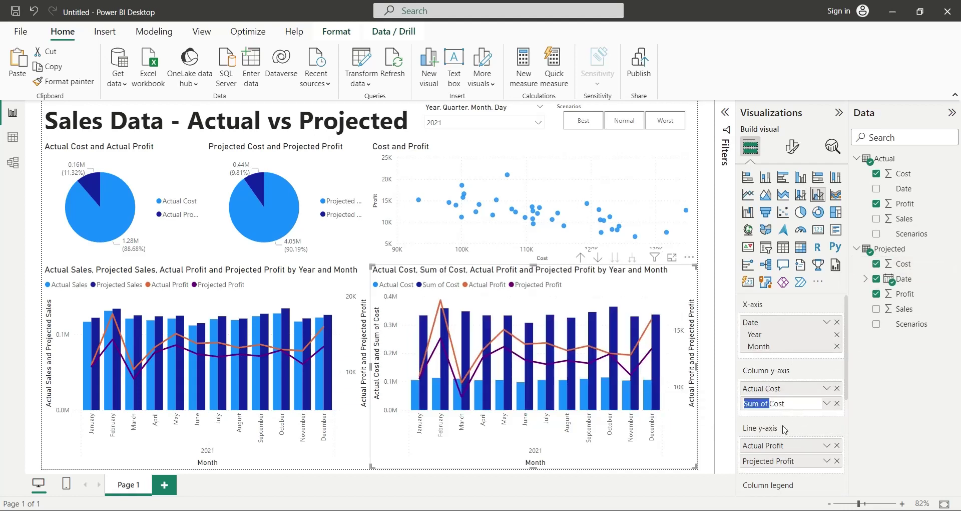
text(Projected)
key(Return)
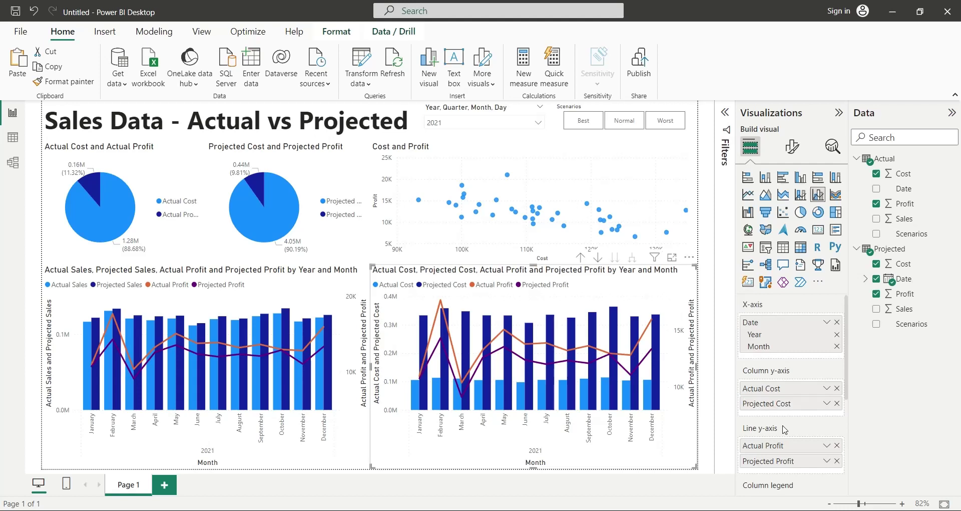
- Set Projected Cost's aggregation to Average, leaving Actual Cost unchanged
click(826, 388)
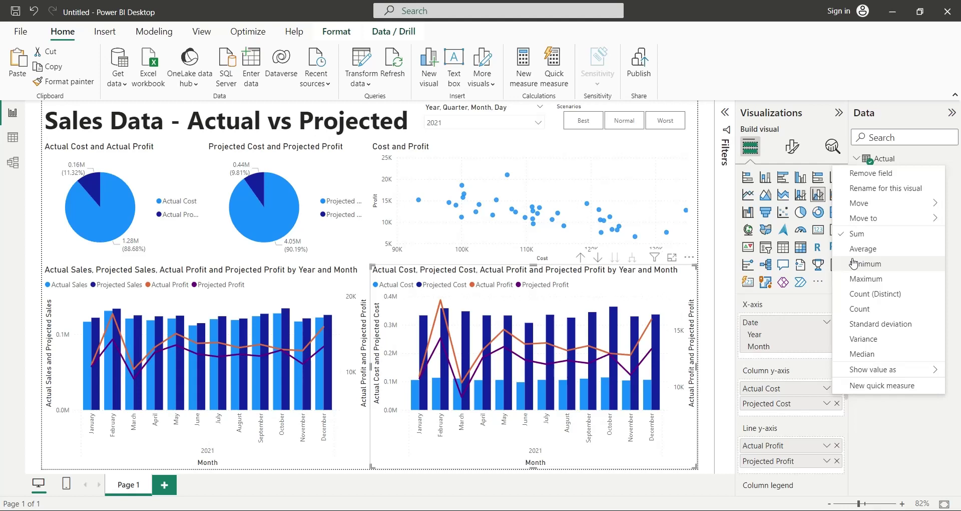
key(Escape)
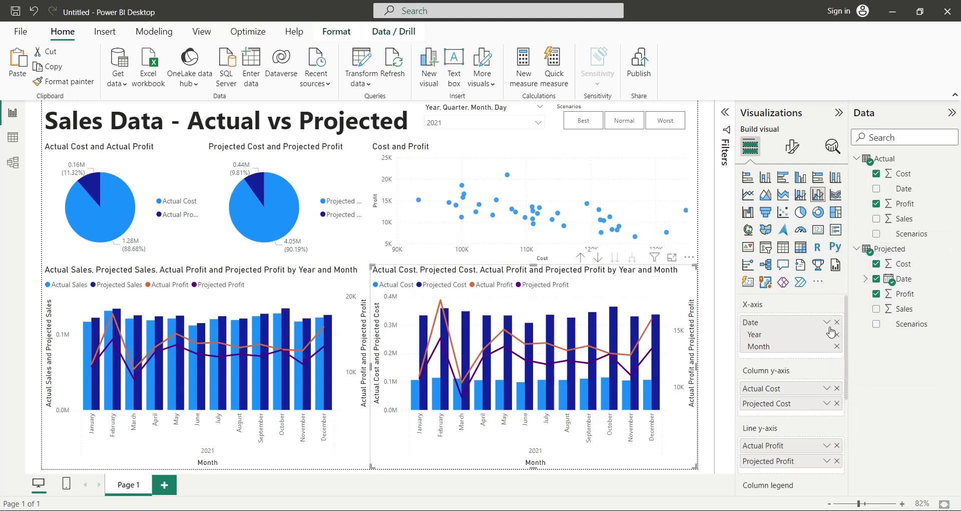
click(826, 403)
click(845, 263)
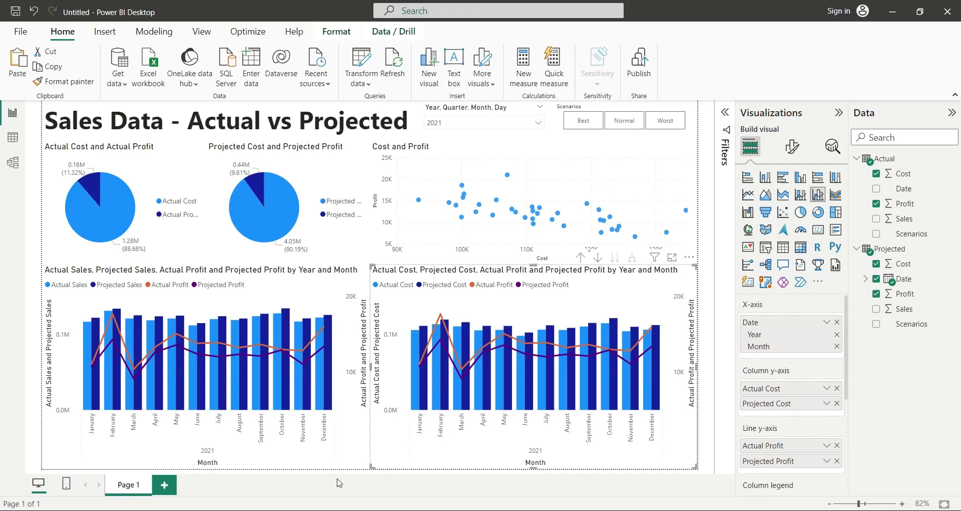
- Toggle the year slicer between 2021 and 2022, then cycle through the Best, Normal and Worst scenarios
click(538, 122)
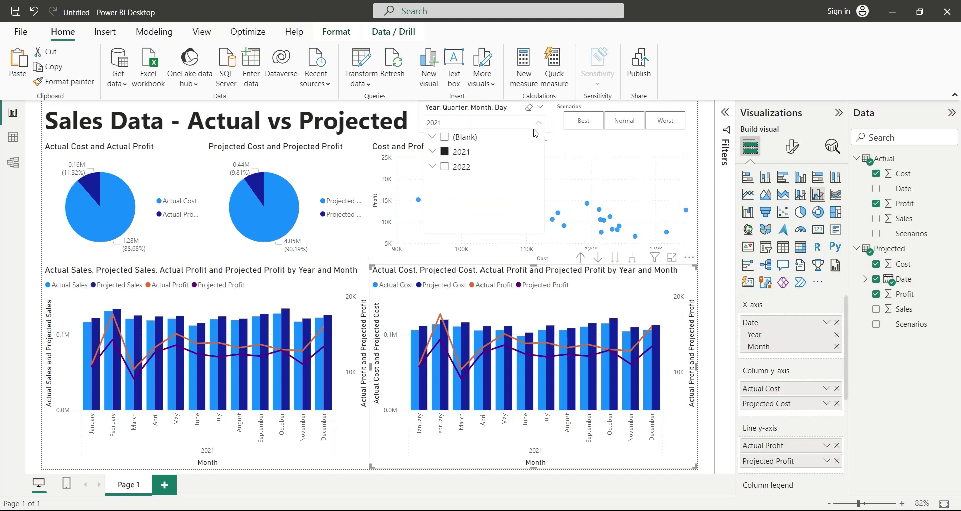
click(464, 167)
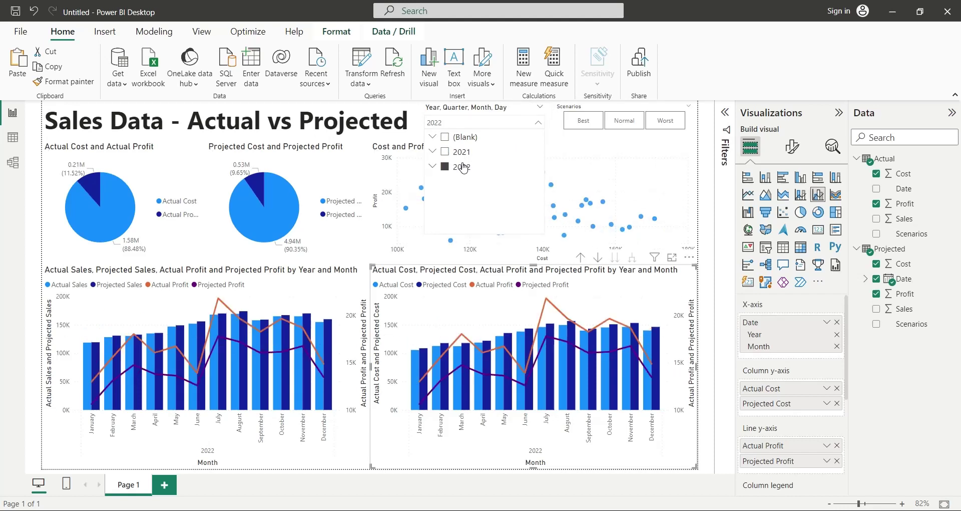
click(463, 153)
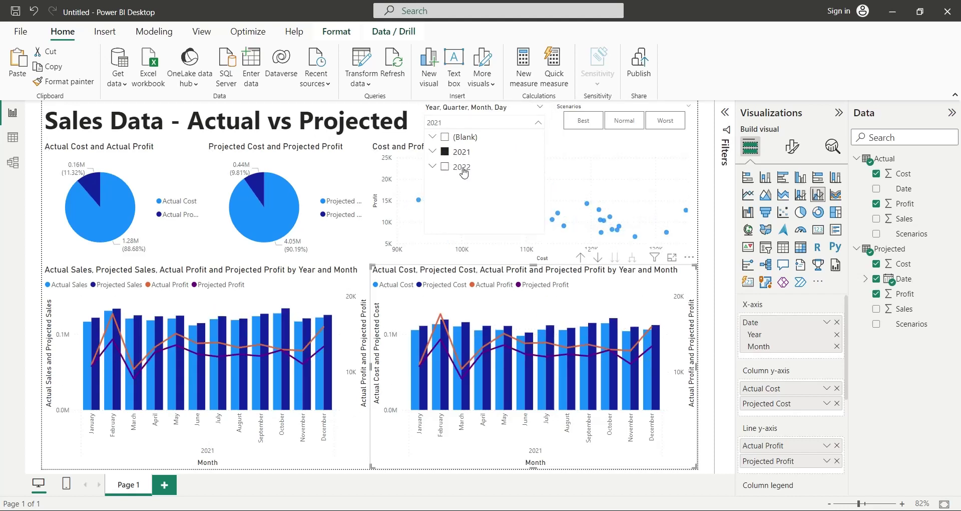
click(463, 167)
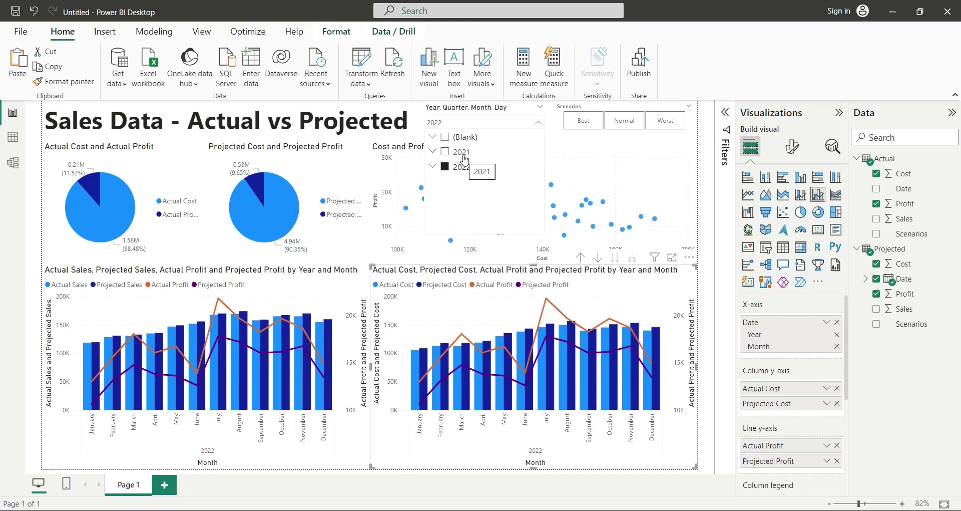
click(464, 152)
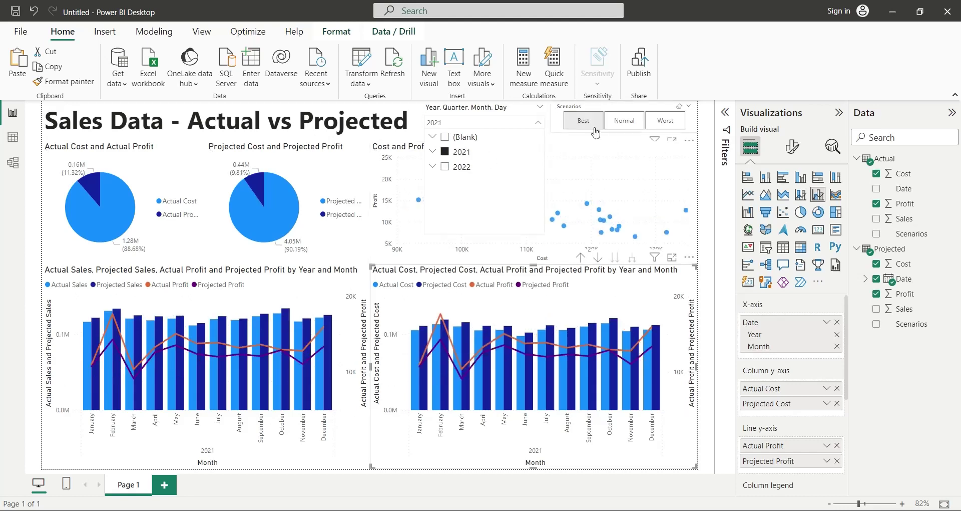
click(579, 123)
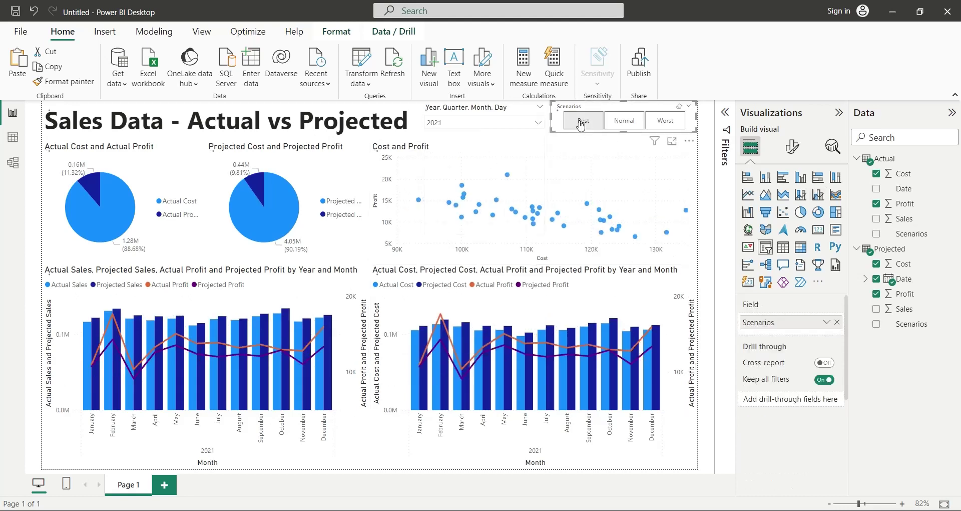
click(629, 125)
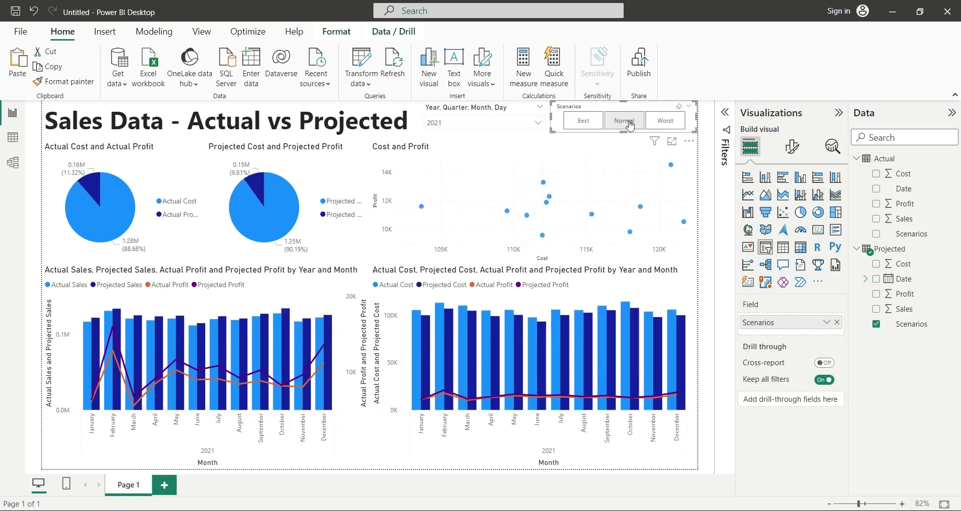
click(662, 124)
click(588, 123)
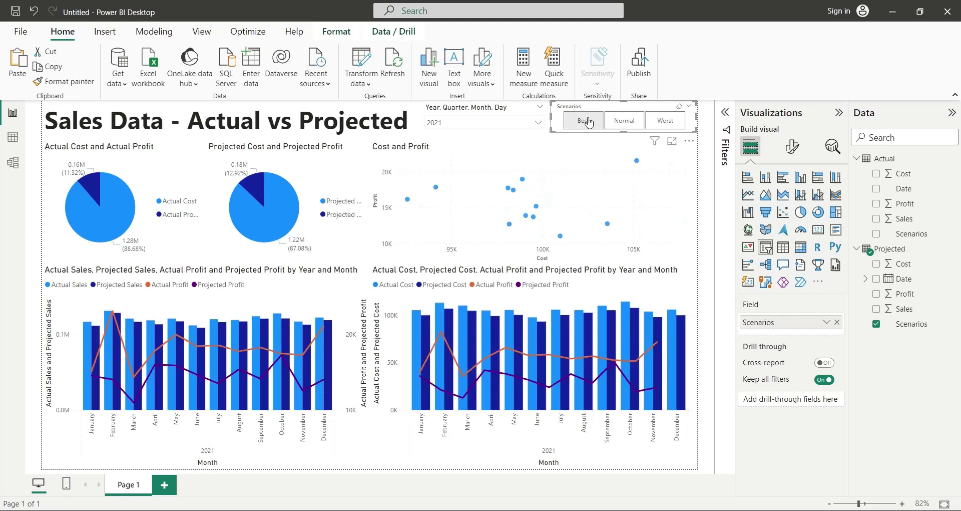
click(625, 122)
click(663, 122)
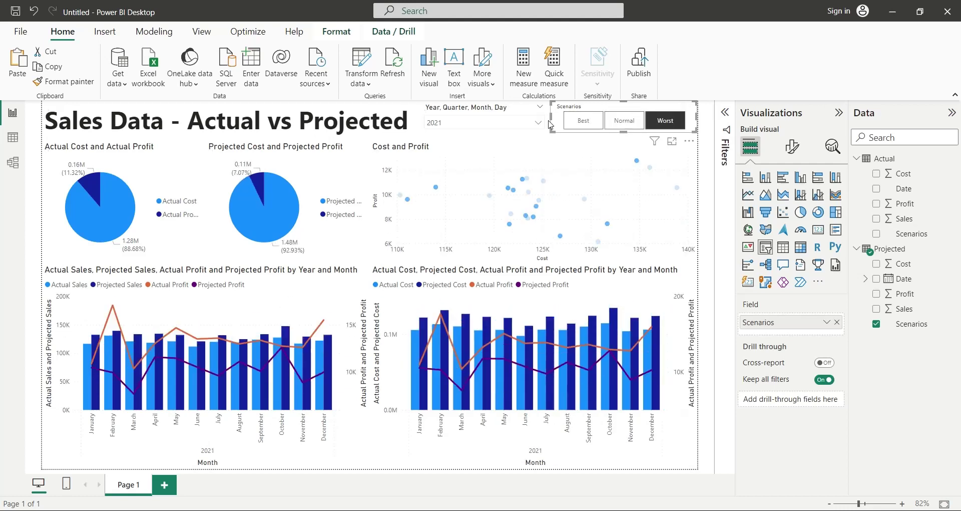
- Filter to 2022 and cycle through the scenarios, finishing on Normal
click(537, 123)
click(461, 166)
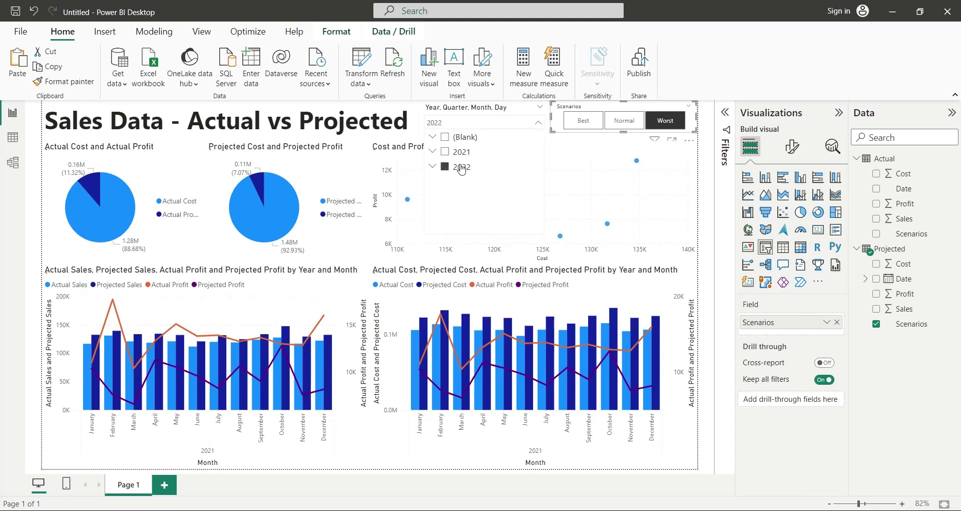
click(581, 122)
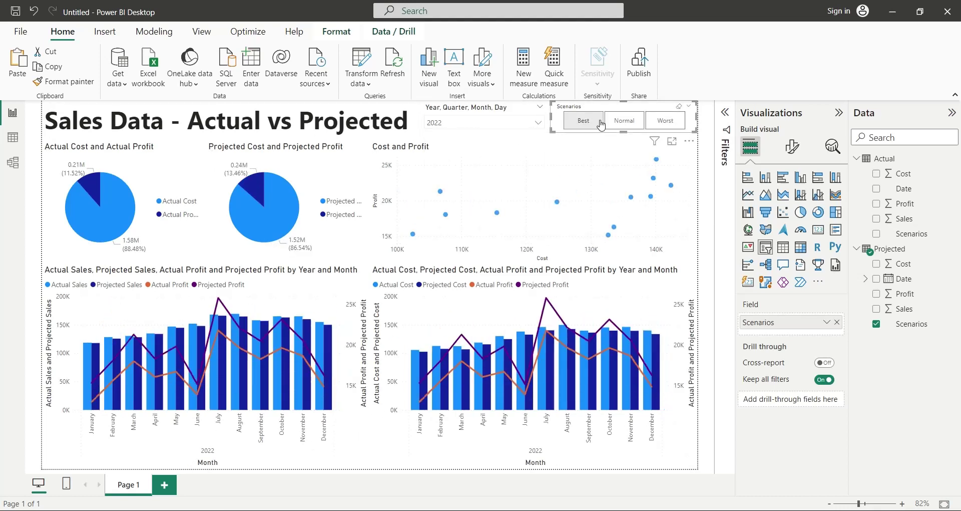
click(624, 121)
click(663, 121)
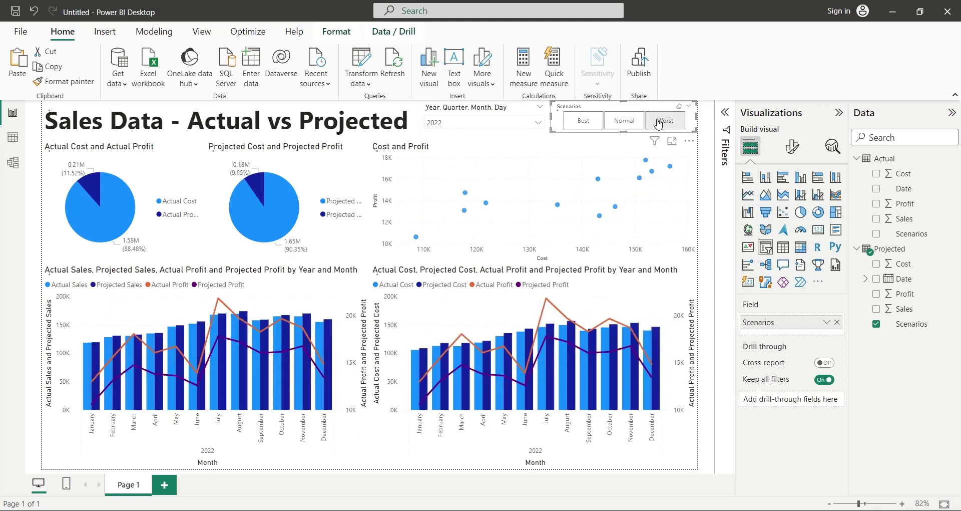
click(584, 122)
click(625, 122)
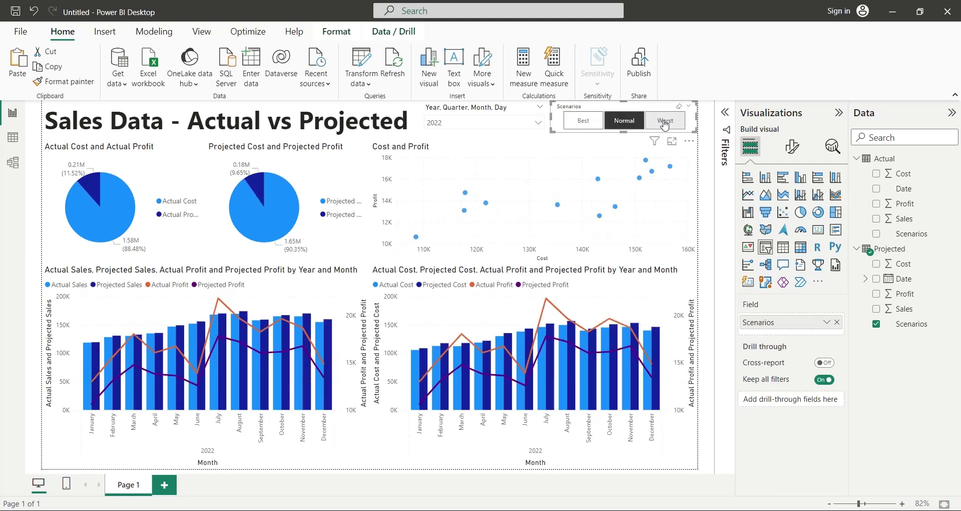